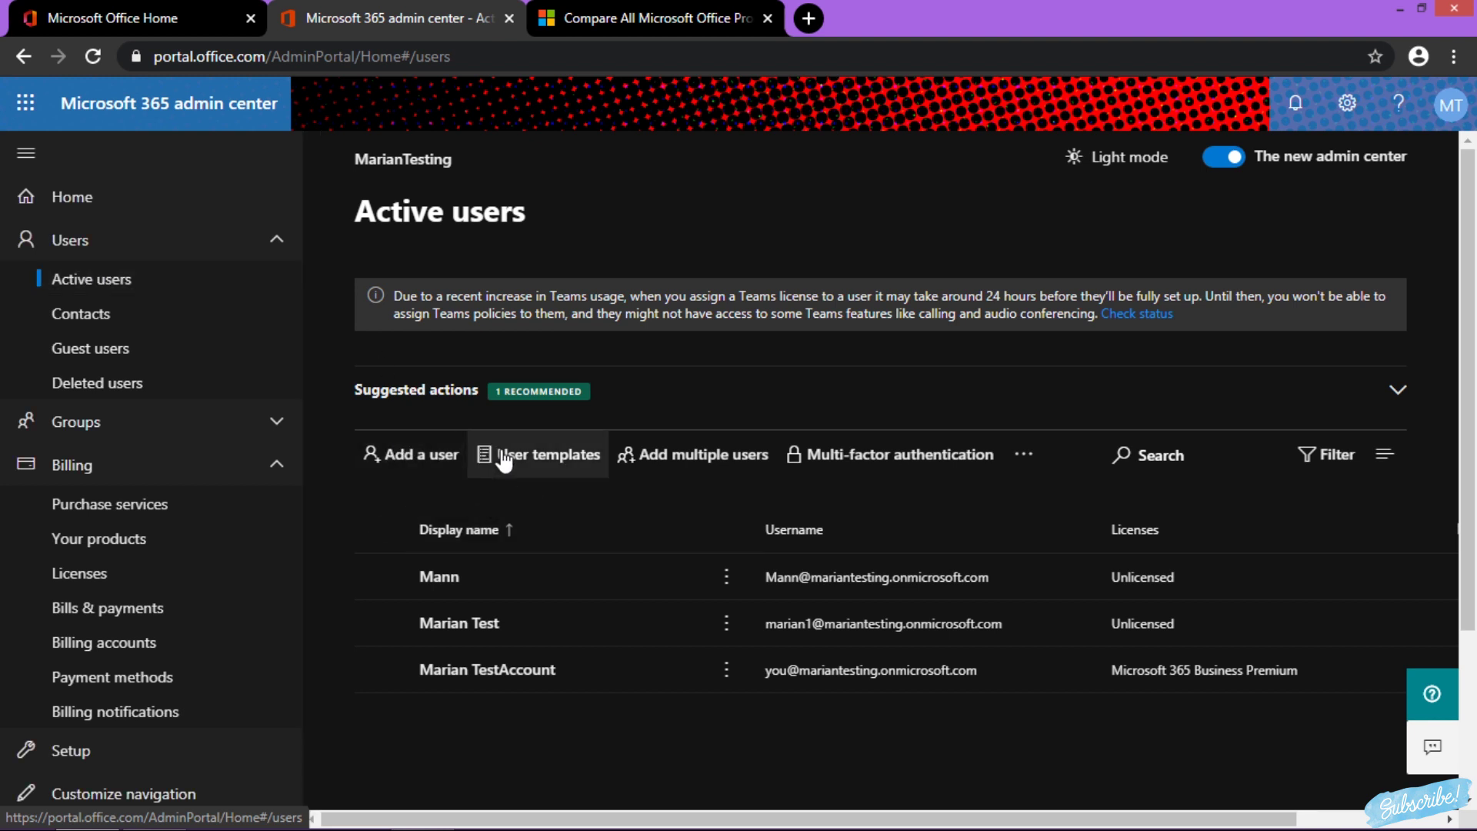
# Create a new user template named Template1 with the description 'Testing Template'
pyautogui.click(557, 461)
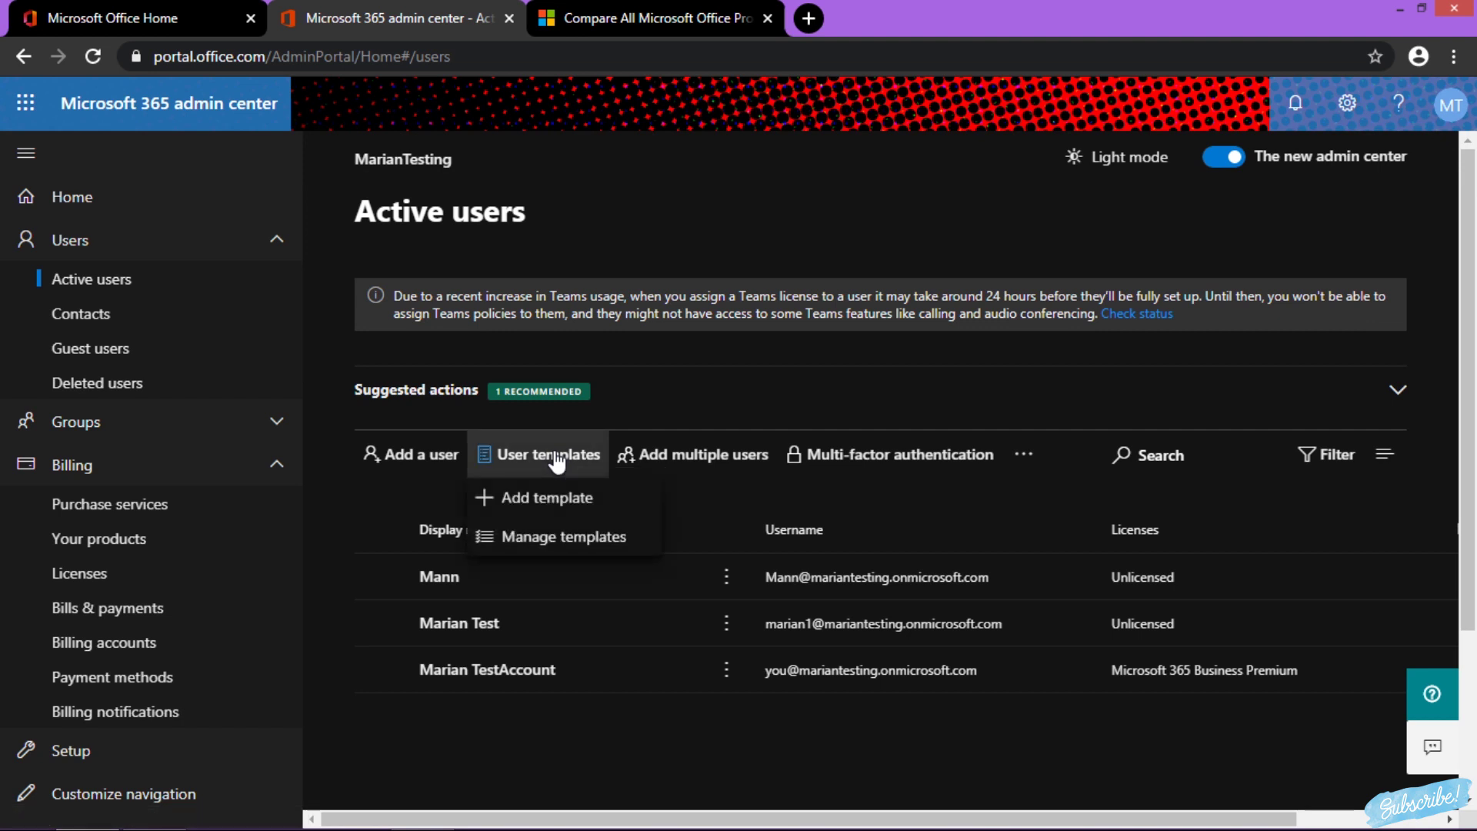
pyautogui.click(548, 501)
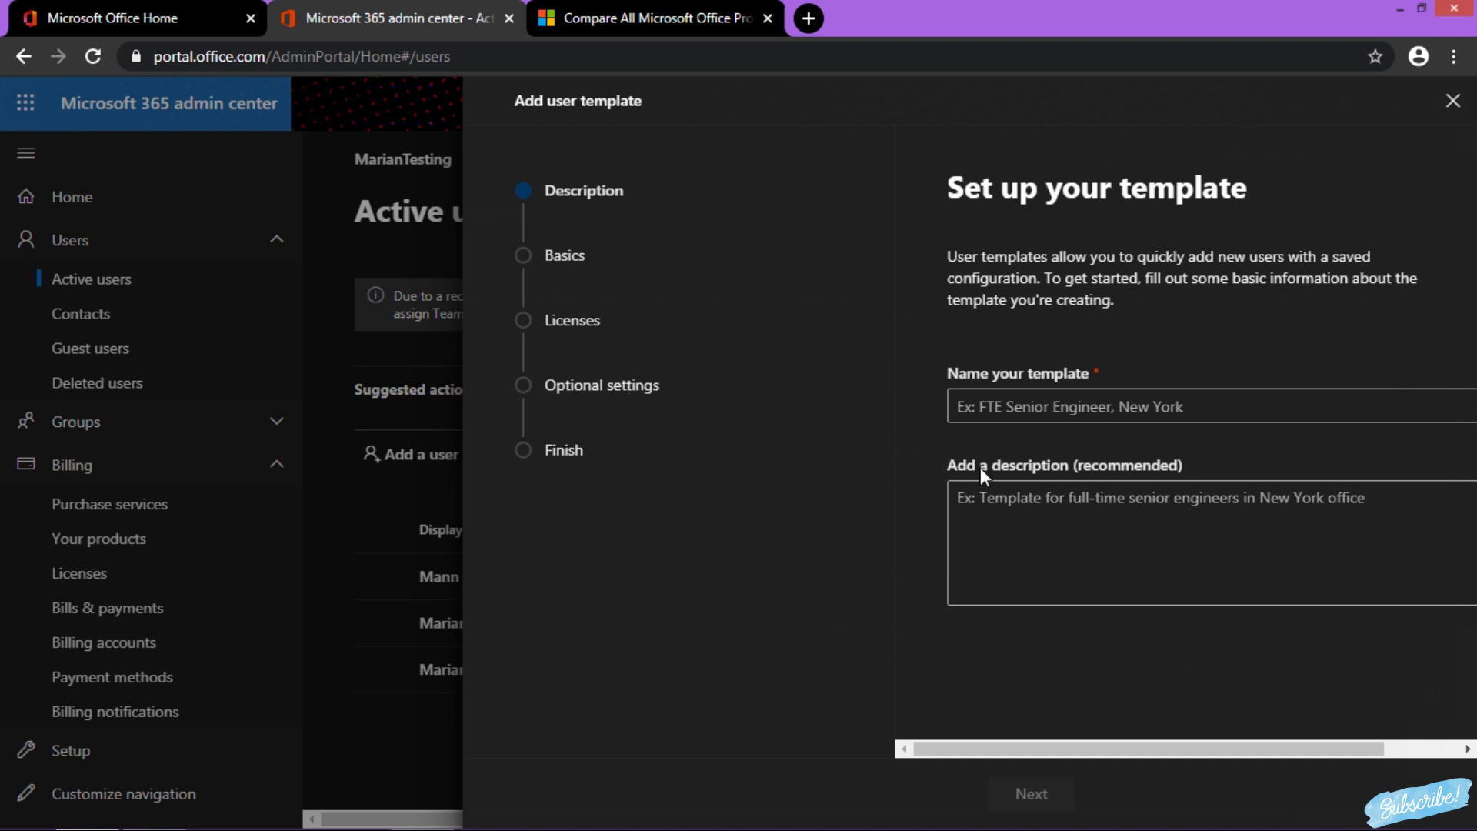
pyautogui.click(1065, 400)
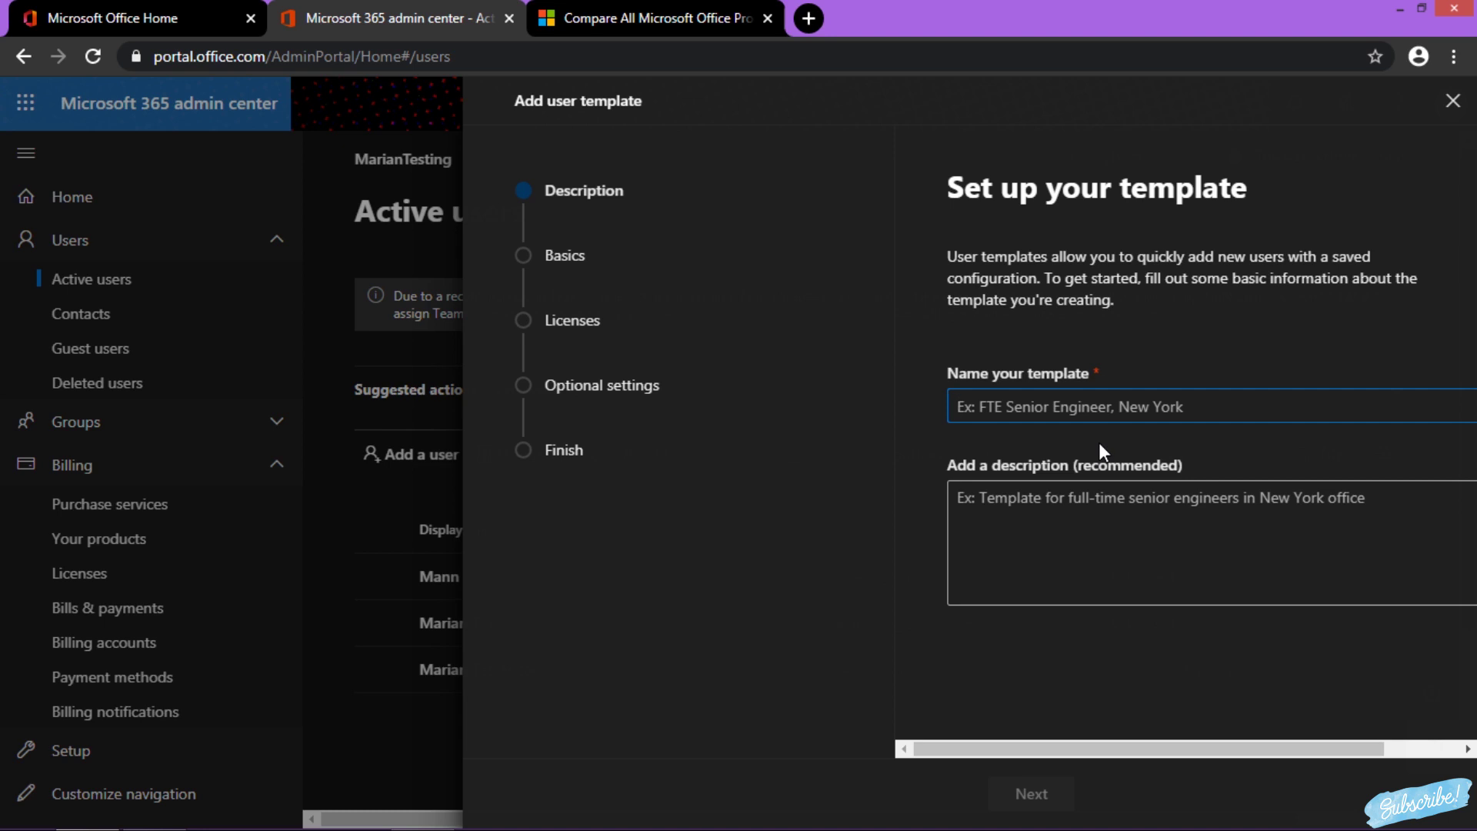
pyautogui.write('Template1')
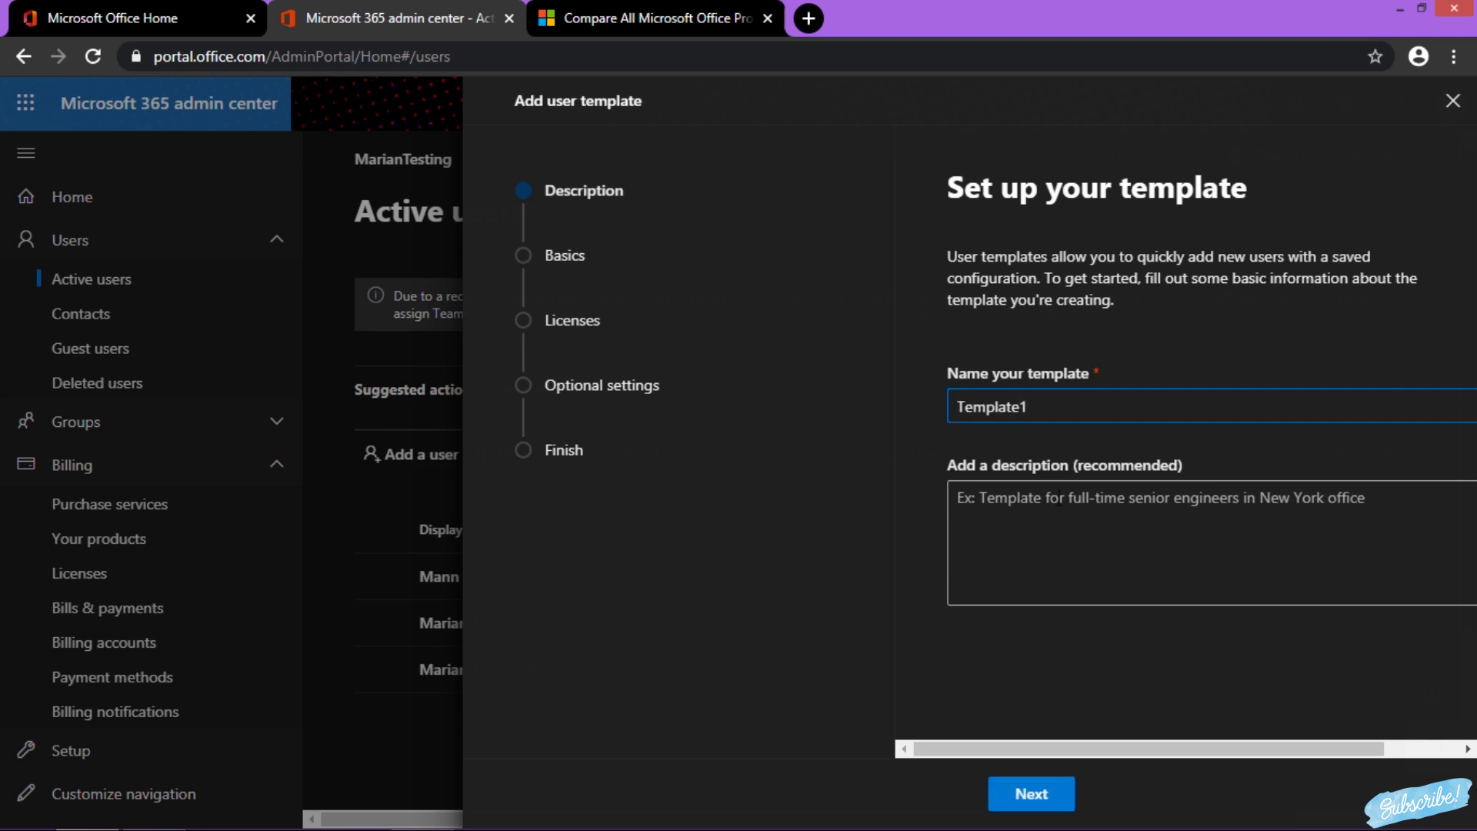
pyautogui.click(1073, 541)
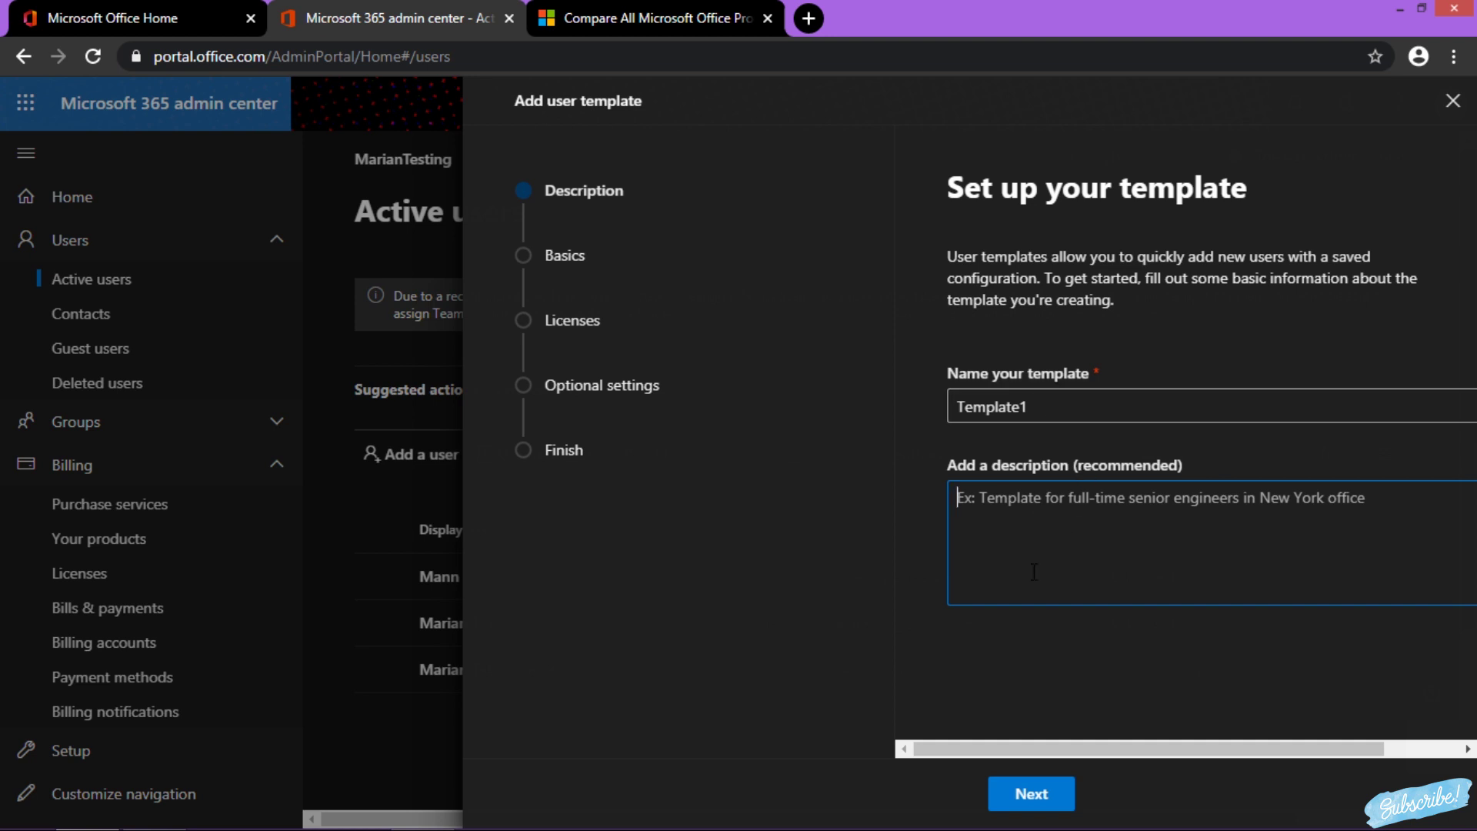
pyautogui.write('Testing ')
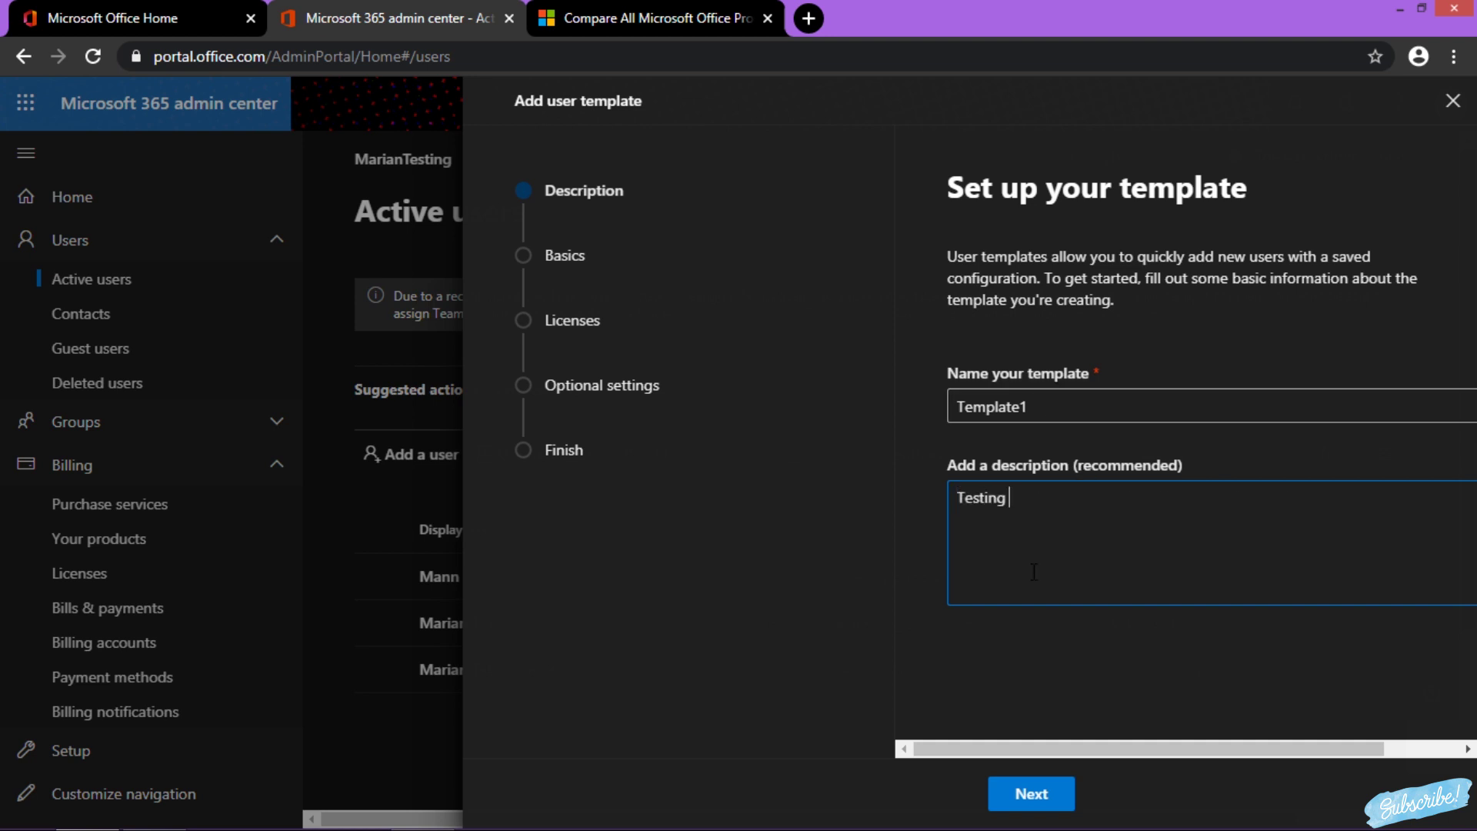
pyautogui.write('Template')
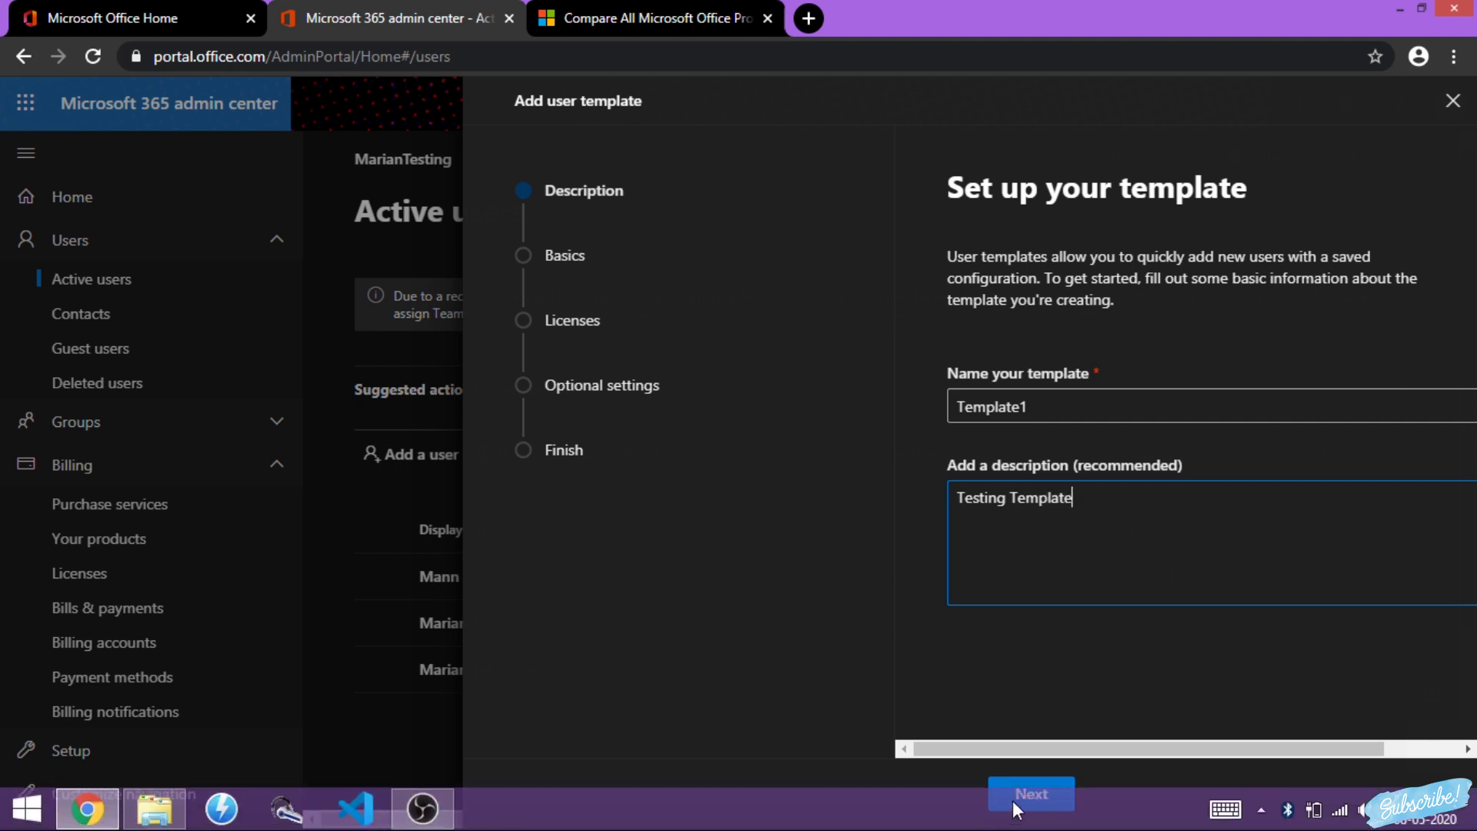
pyautogui.click(1028, 793)
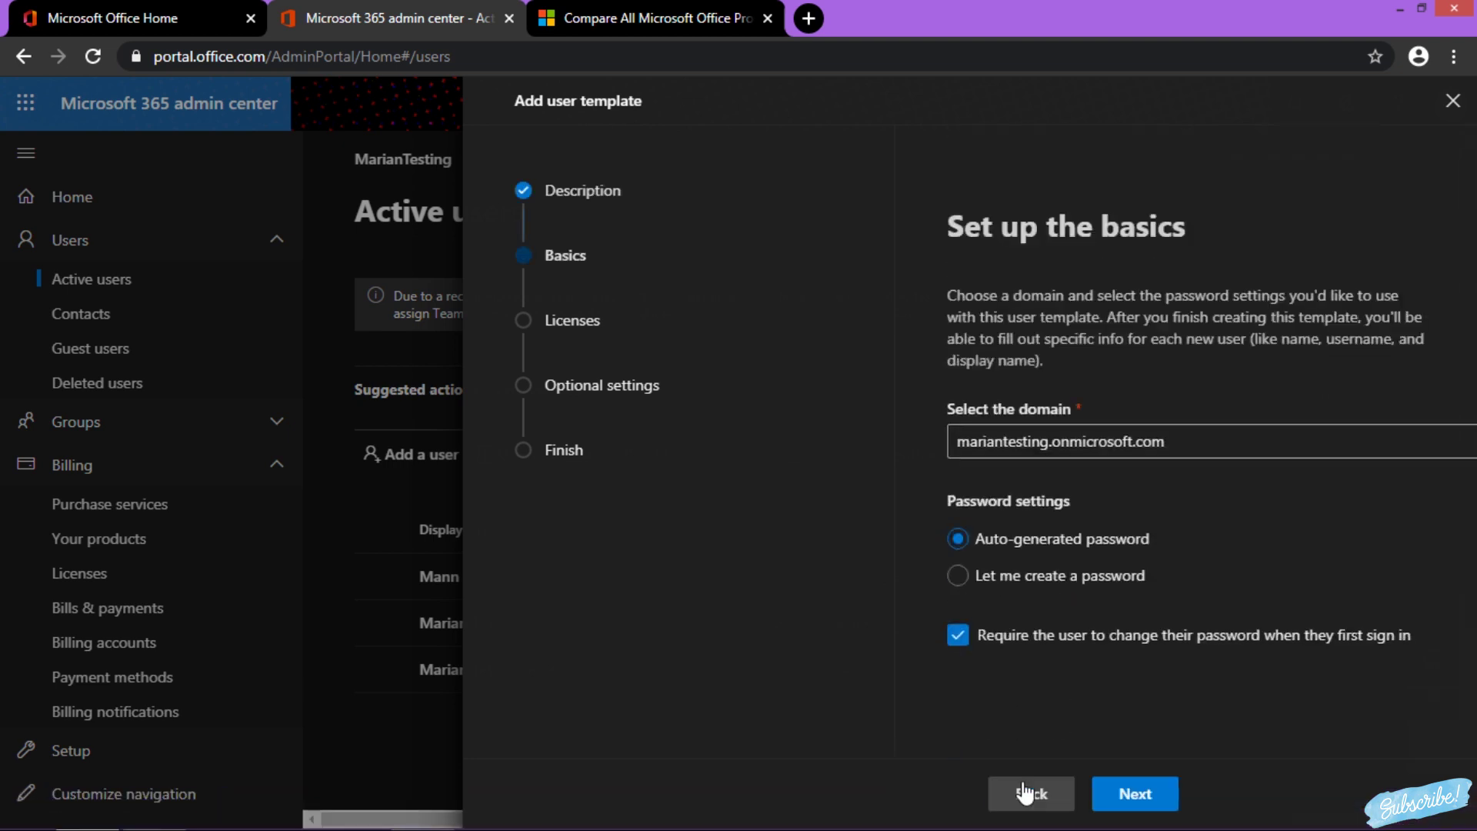
# Keep the tenant's onmicrosoft.com domain and use admin-created passwords with no forced change at sign-in
pyautogui.click(1019, 428)
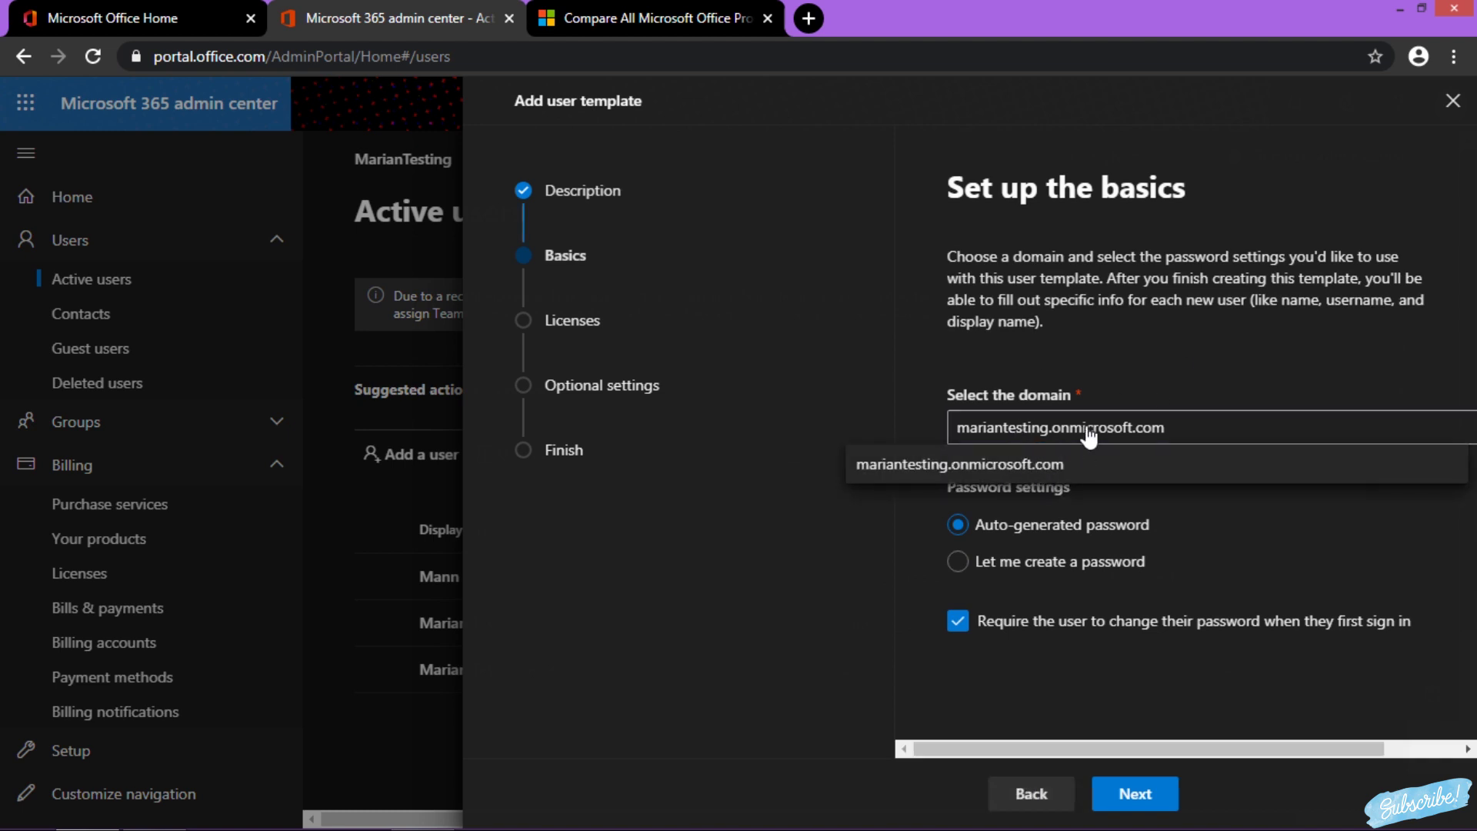
pyautogui.click(1065, 466)
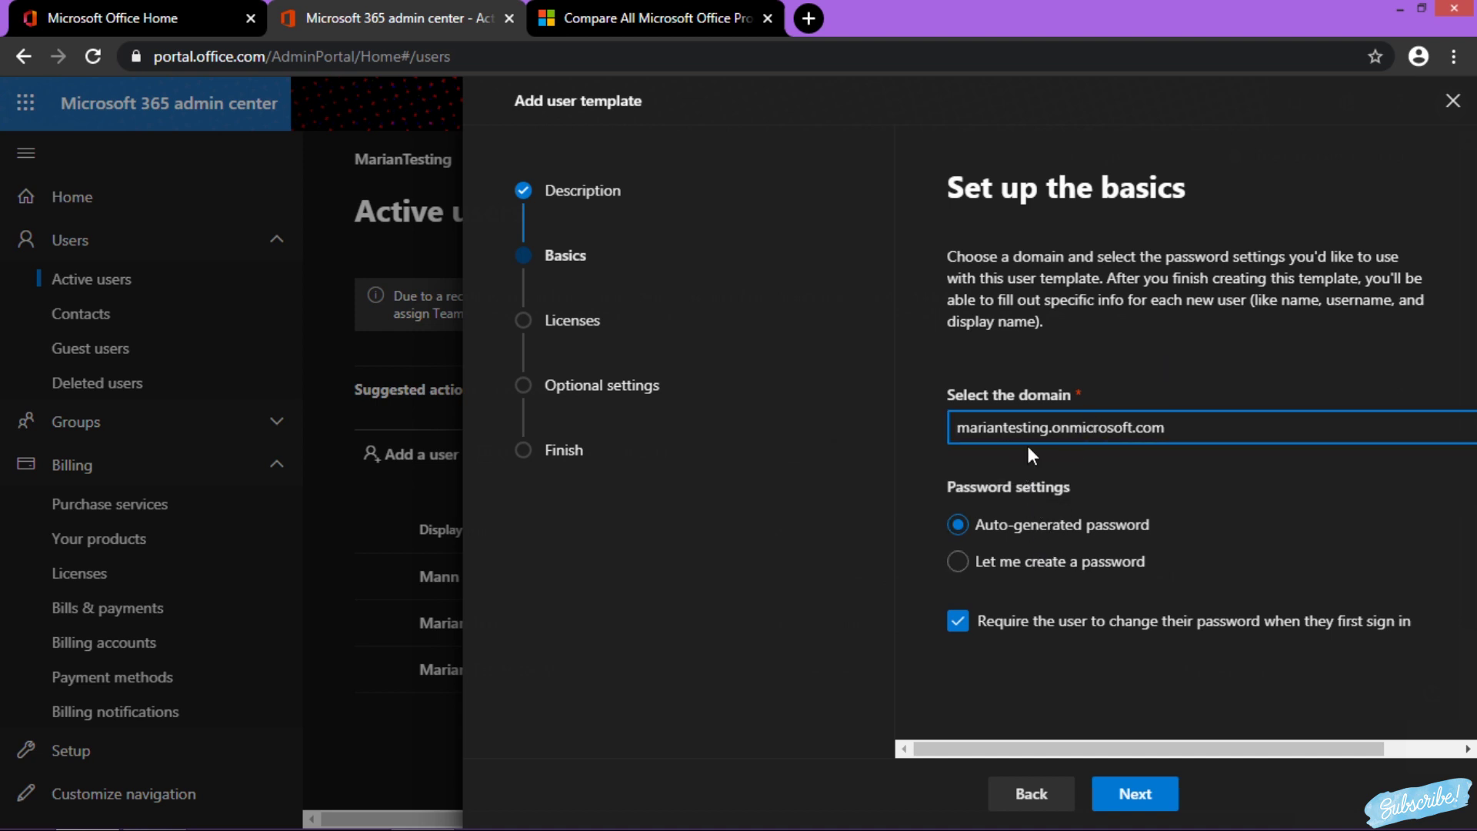
pyautogui.click(1013, 569)
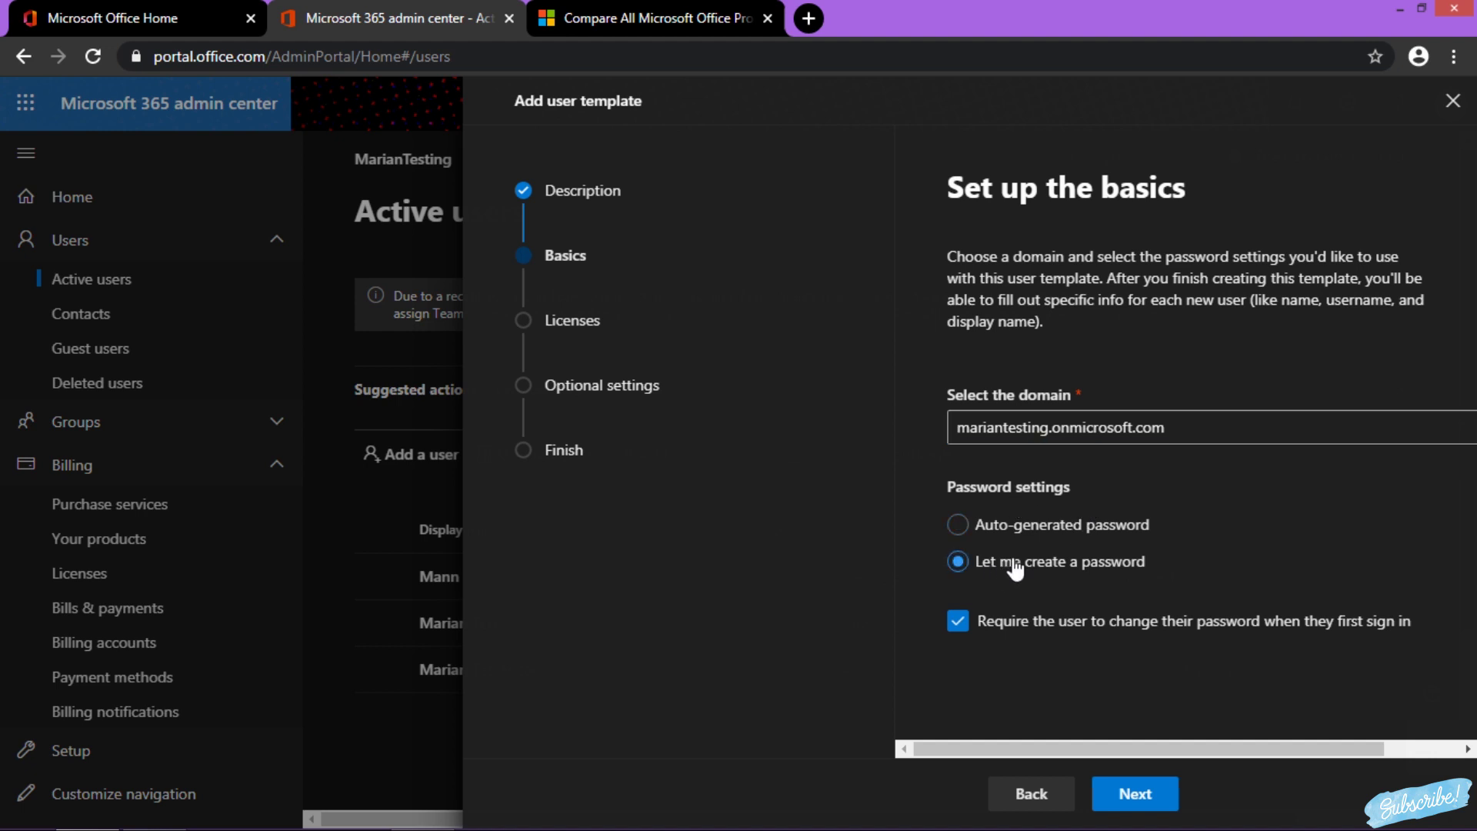
pyautogui.click(957, 620)
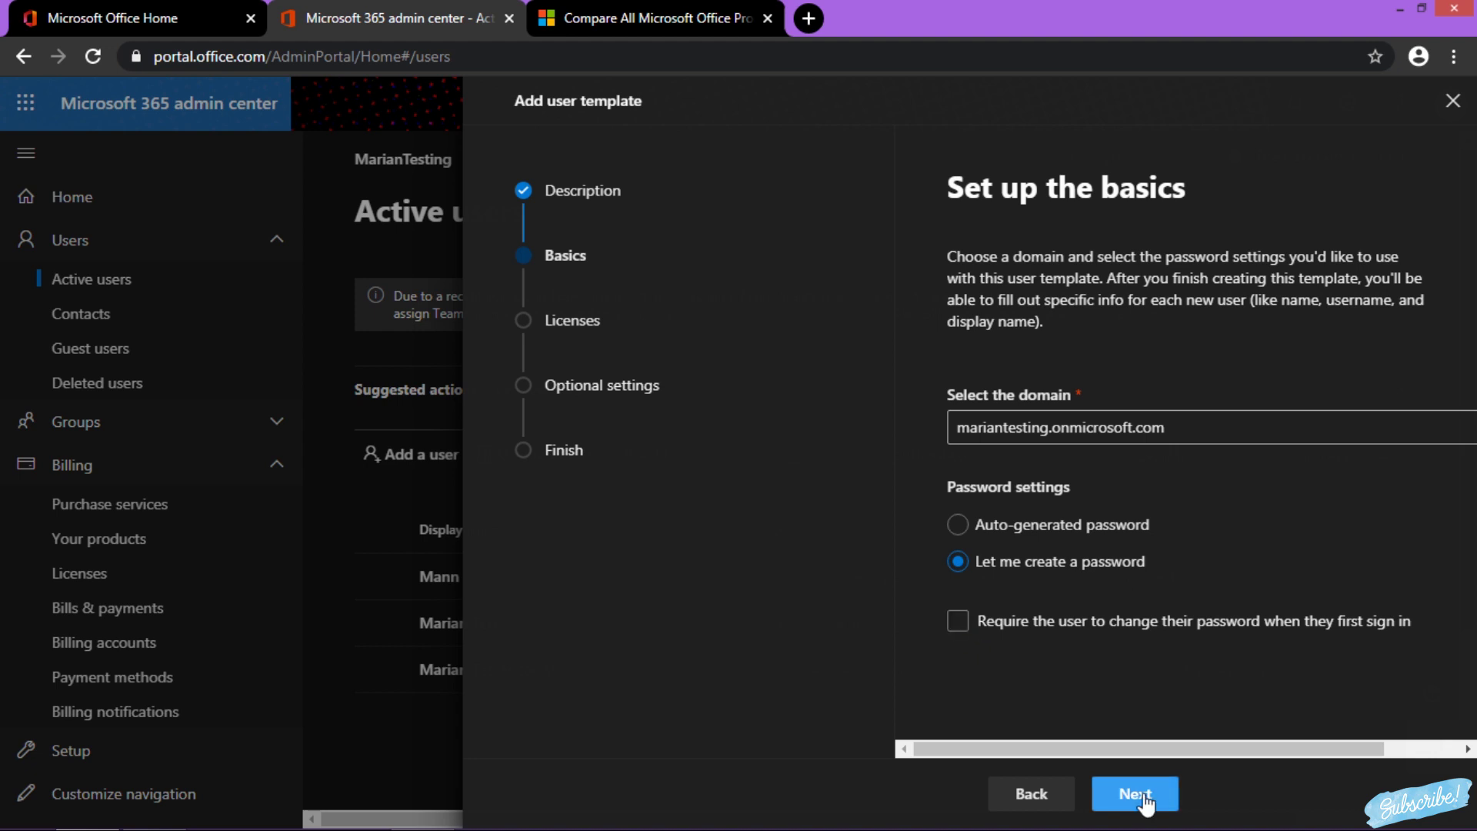
pyautogui.click(1144, 802)
pyautogui.click(1125, 362)
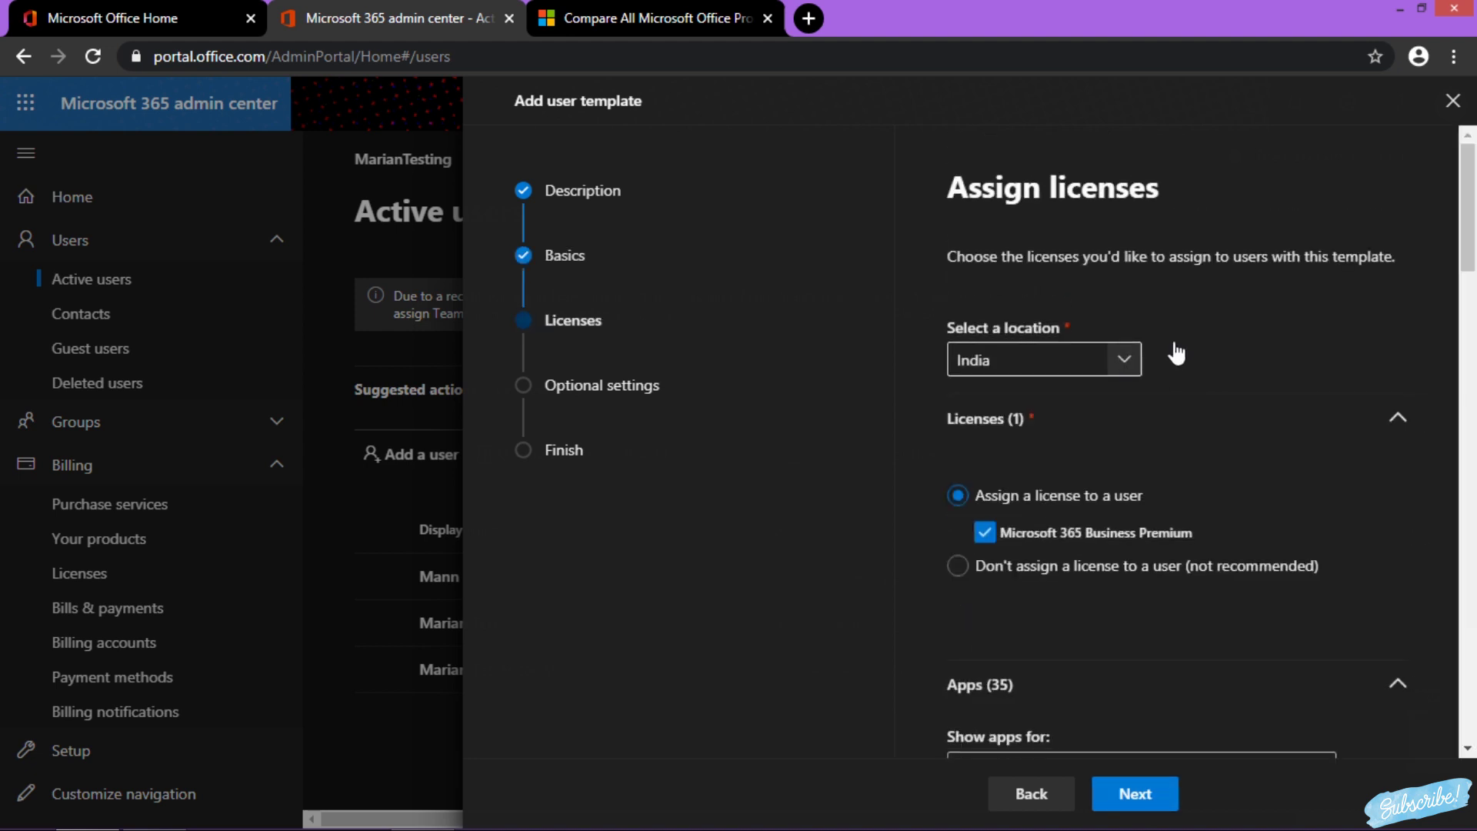
# Keep India as location and exclude Azure AD, Azure AD Premium P1, Azure Information Protection P1 and Azure Rights Management
pyautogui.click(1314, 330)
pyautogui.click(1025, 440)
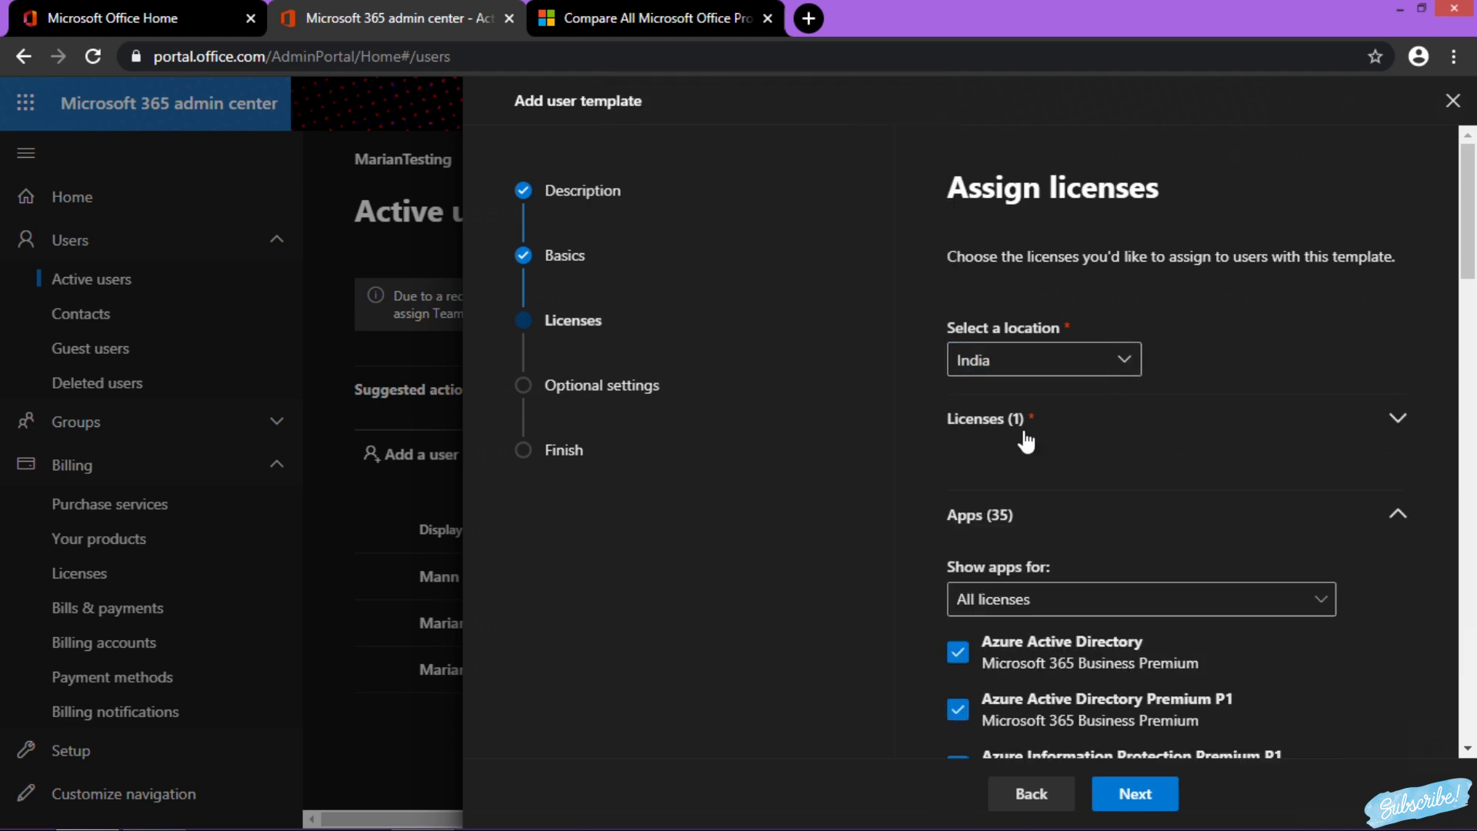
pyautogui.click(1025, 436)
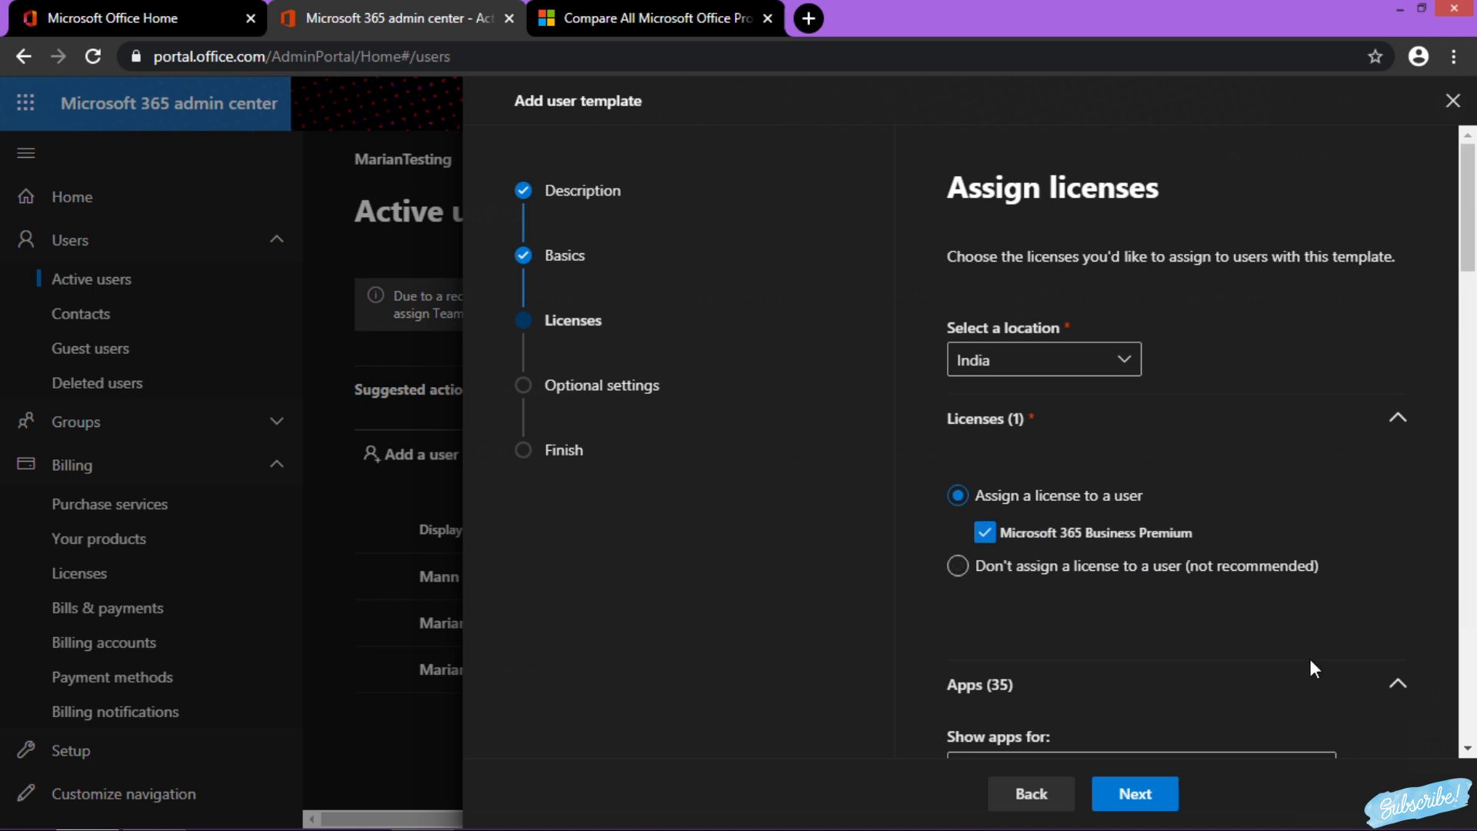
pyautogui.moveTo(1473, 207); pyautogui.dragTo(1471, 302)
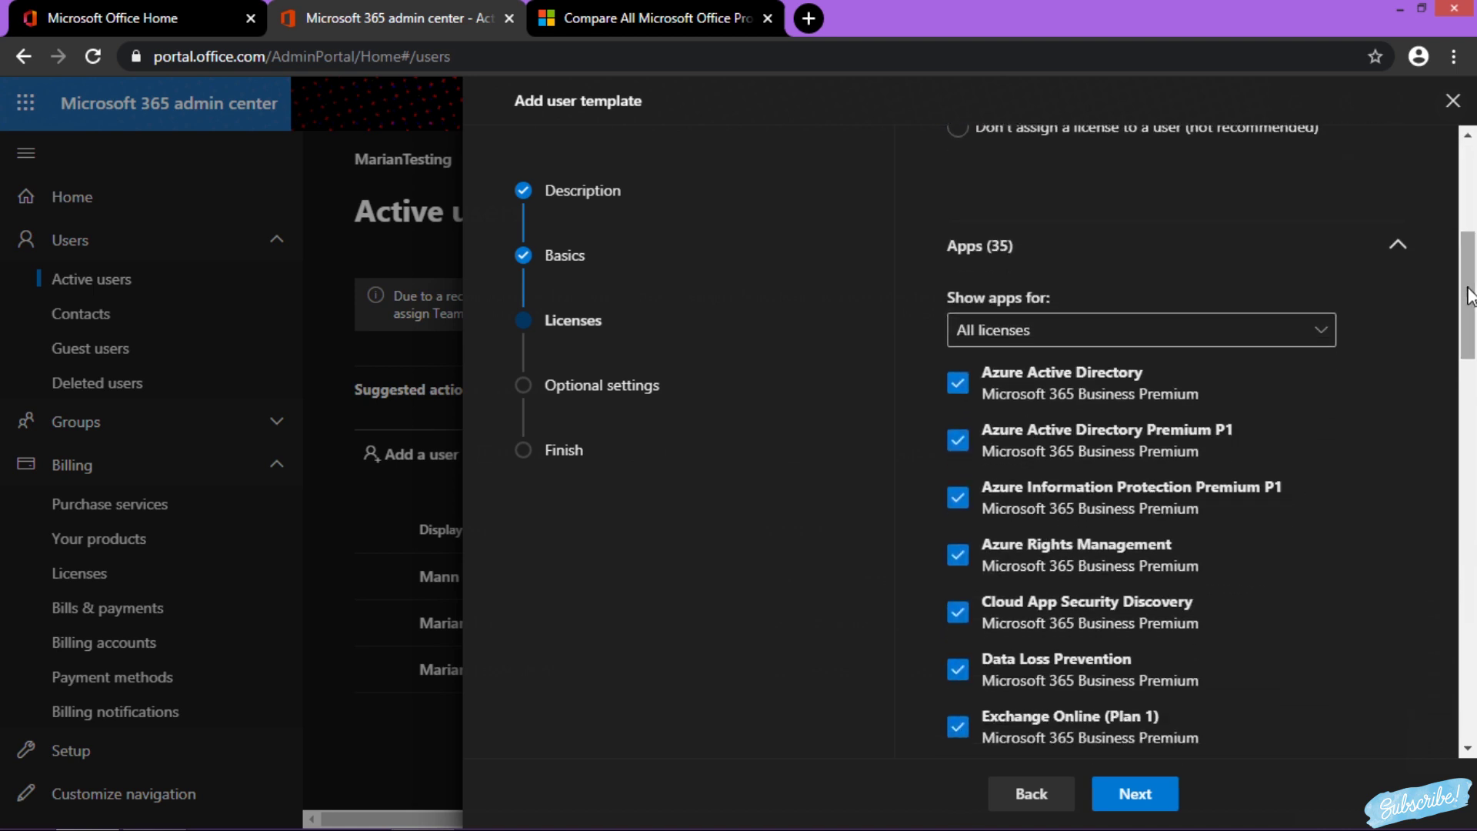
pyautogui.click(959, 384)
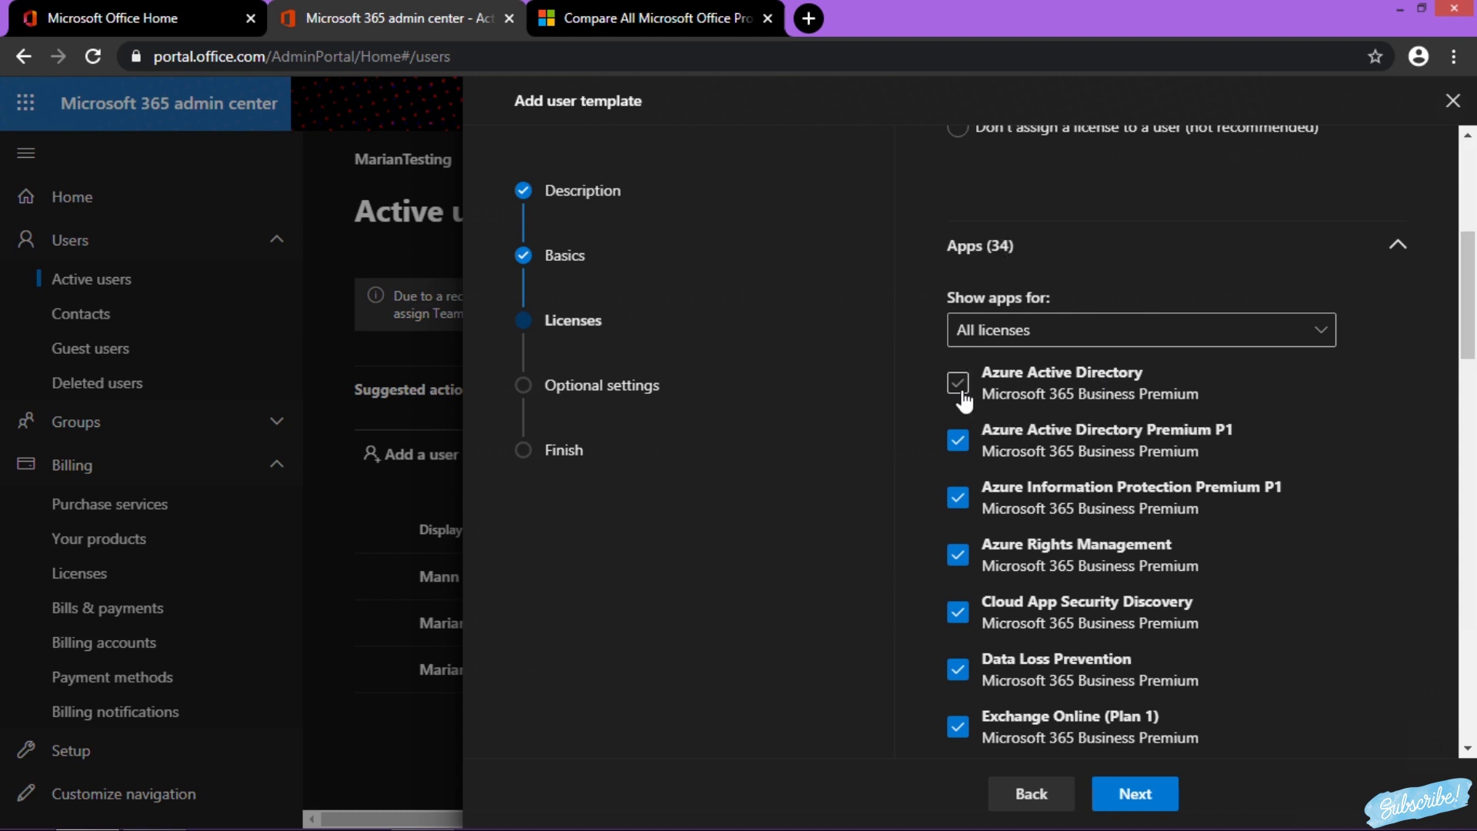
pyautogui.click(959, 444)
pyautogui.click(959, 498)
pyautogui.click(958, 554)
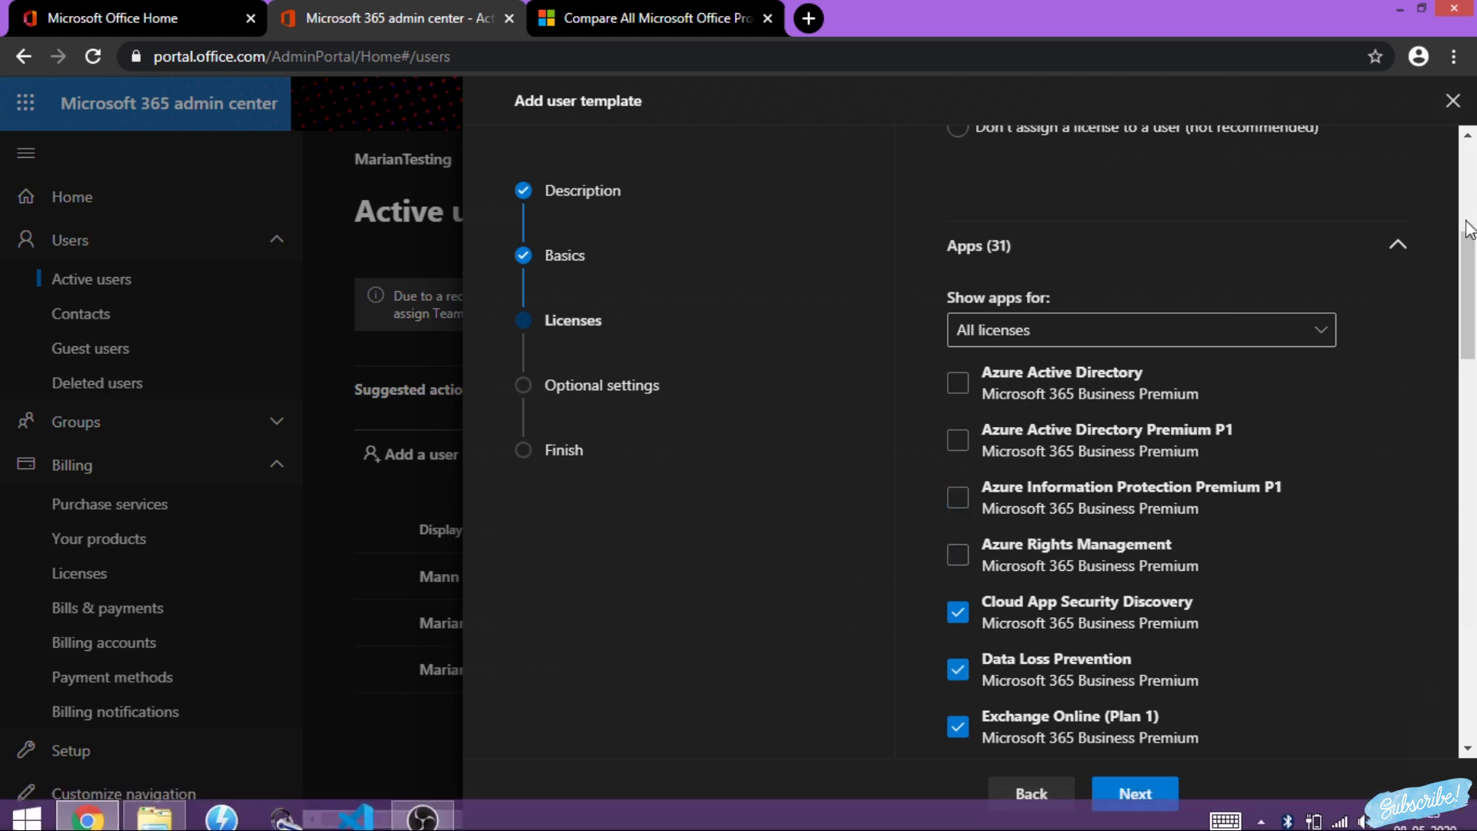
pyautogui.click(1399, 243)
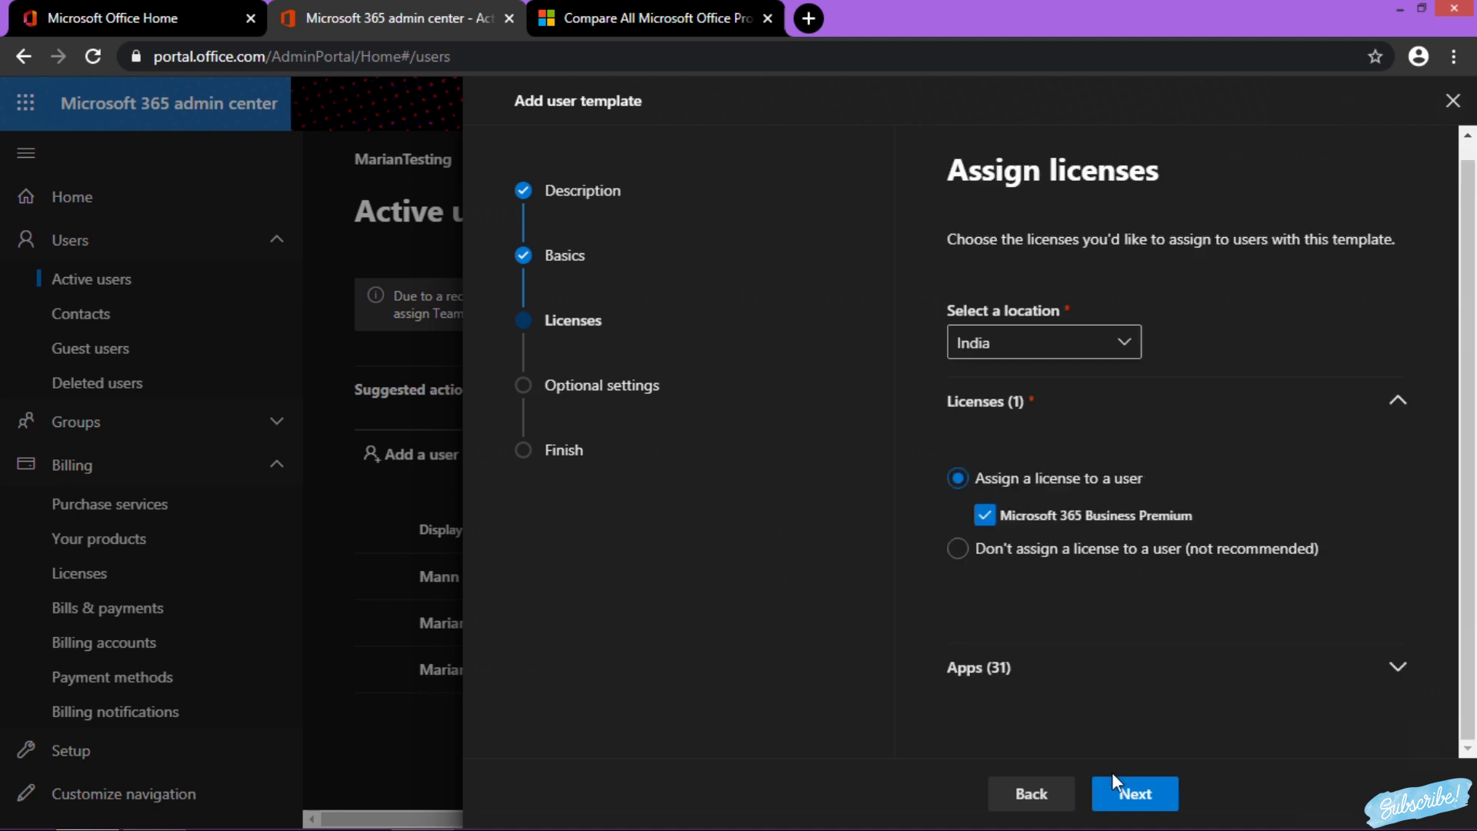
pyautogui.click(1125, 799)
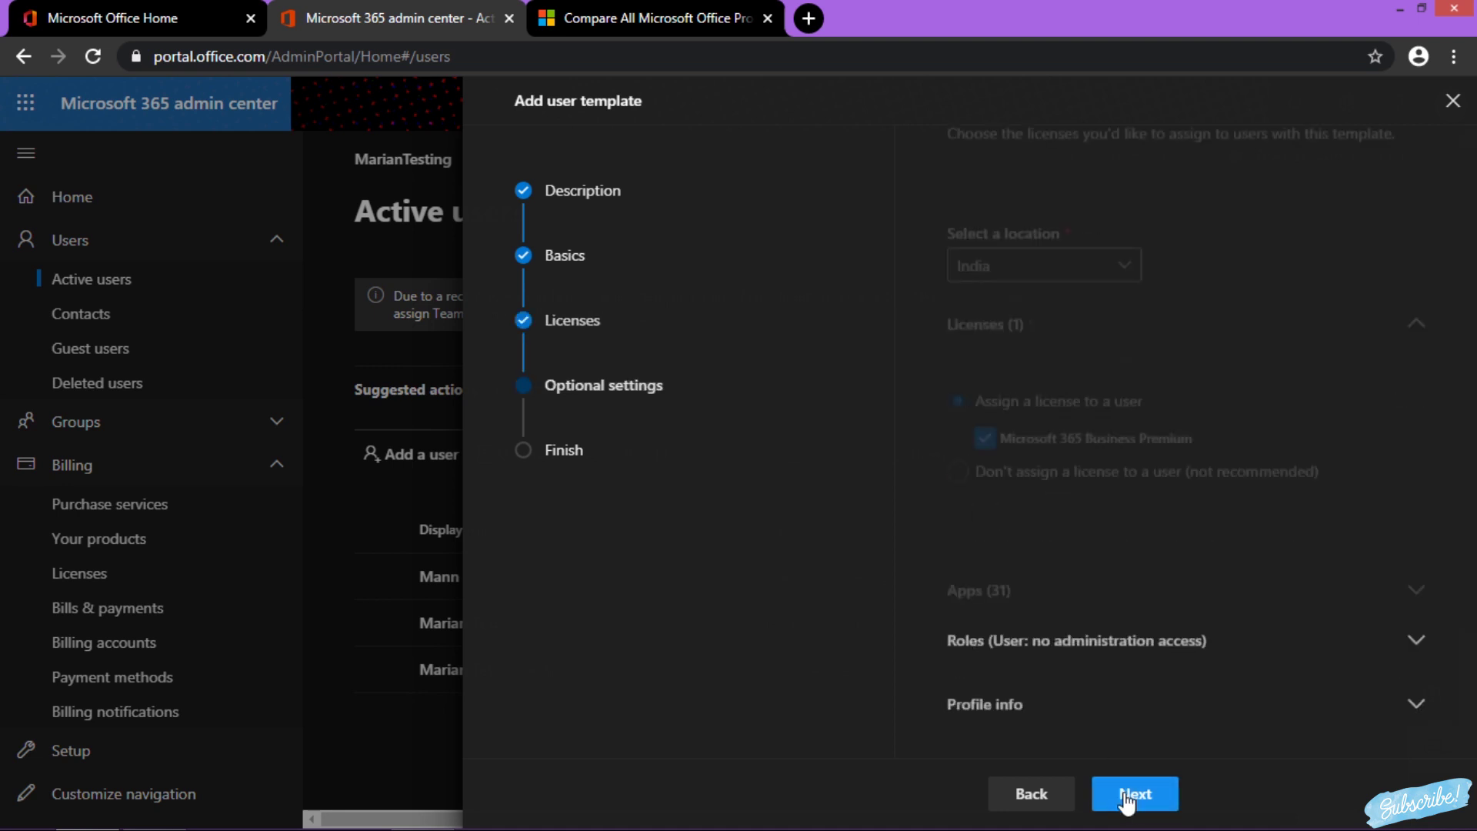
# Give template users admin center access with the Global admin role
pyautogui.click(1077, 361)
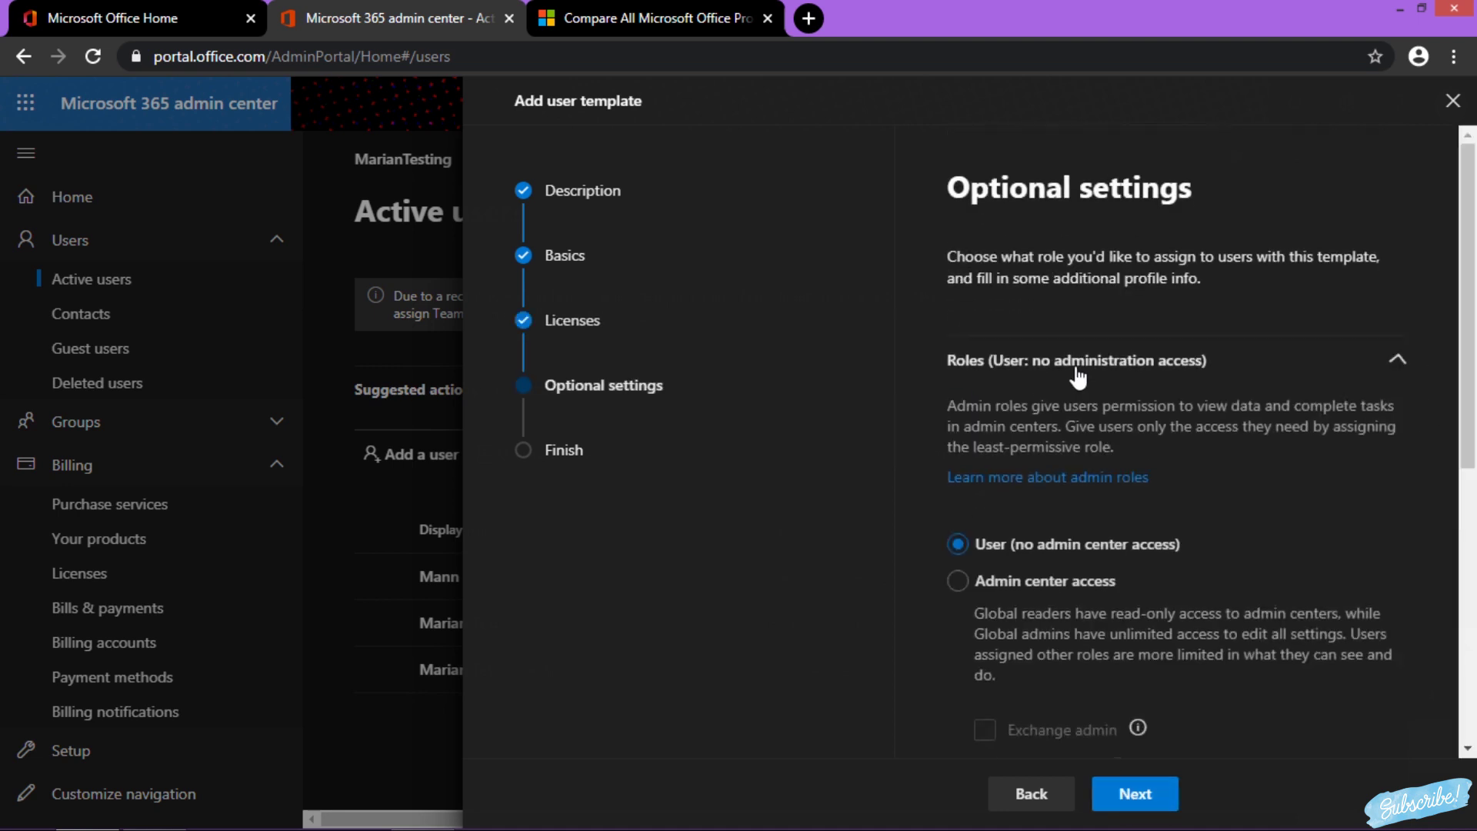
pyautogui.click(1068, 583)
pyautogui.moveTo(1473, 434); pyautogui.dragTo(1472, 641)
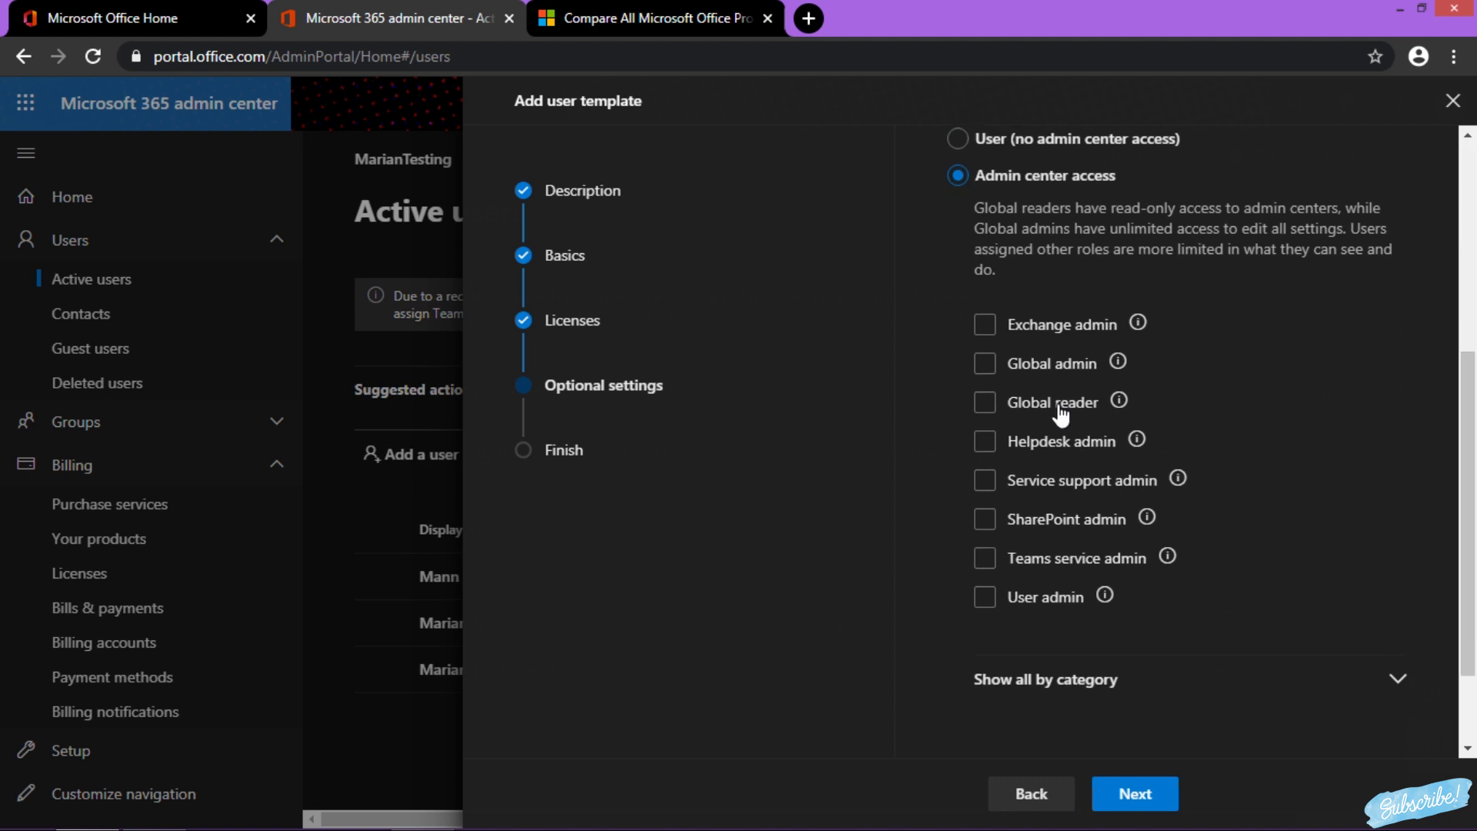
pyautogui.click(985, 364)
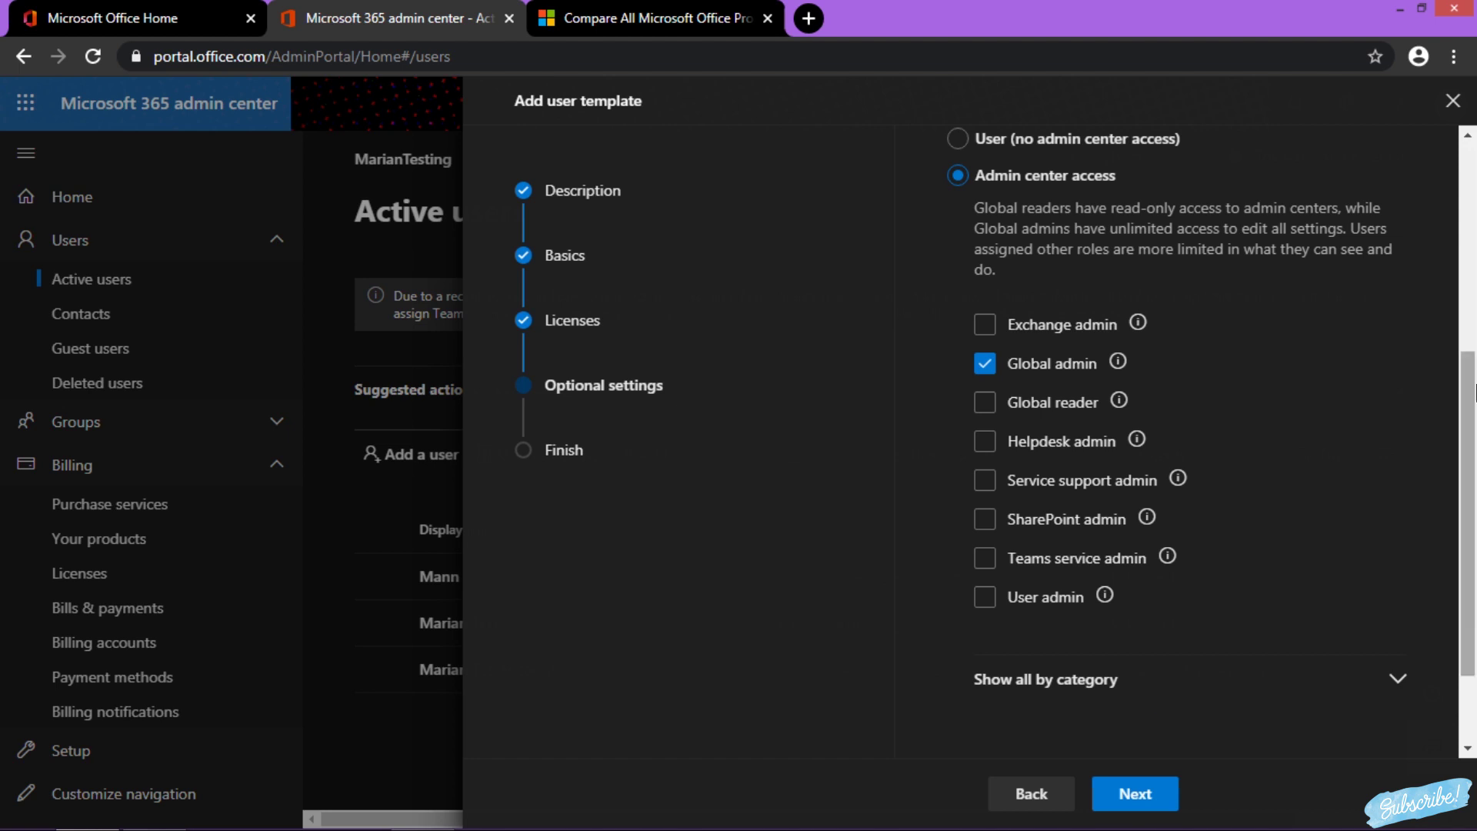
# Enter 'Job profile' in the Job profile field under Profile info
pyautogui.moveTo(1472, 487); pyautogui.dragTo(1472, 496)
pyautogui.scroll(-1, 1473, 496)
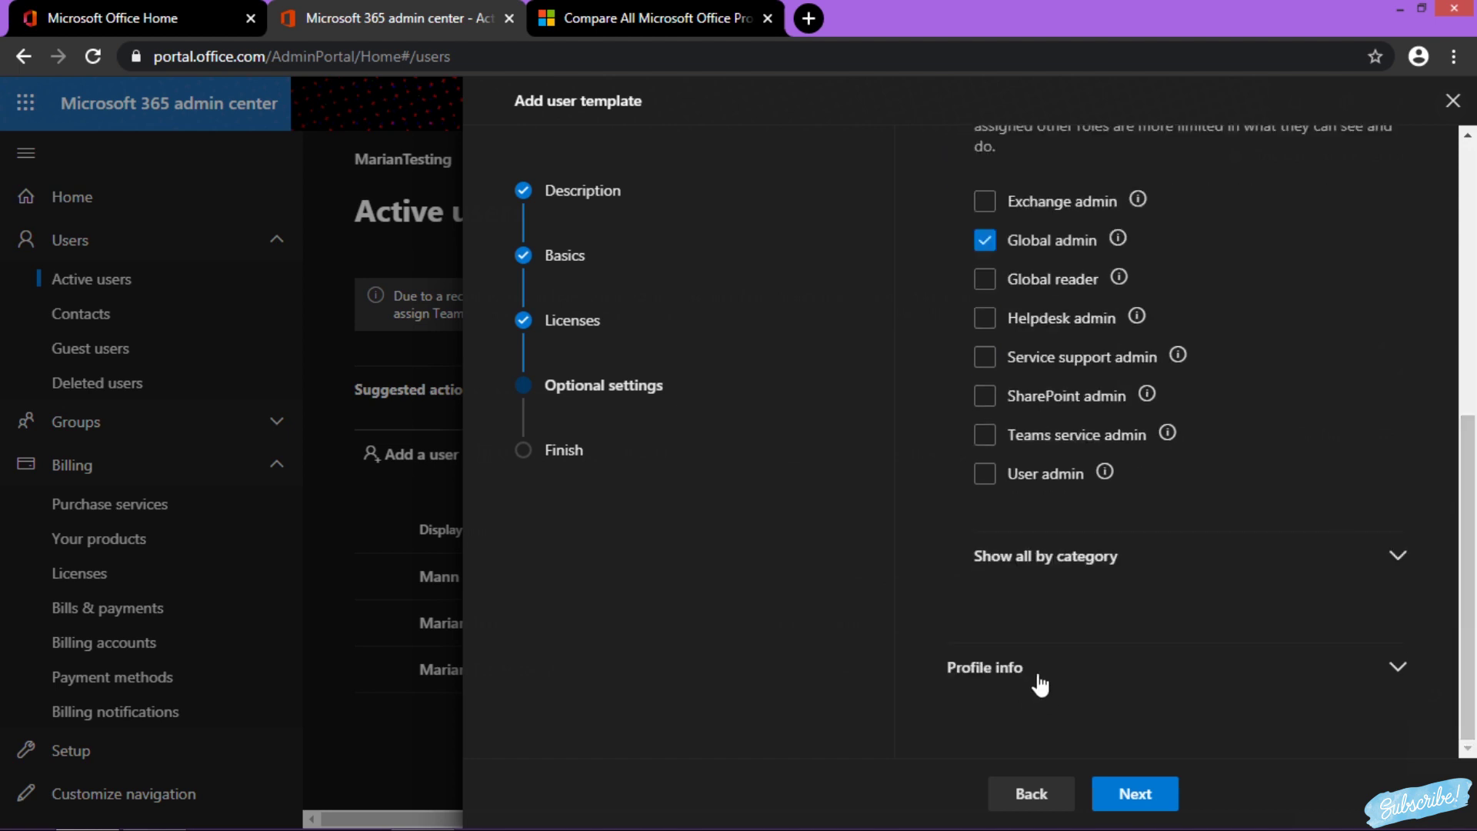
pyautogui.click(1200, 667)
pyautogui.scroll(-6, 1334, 560)
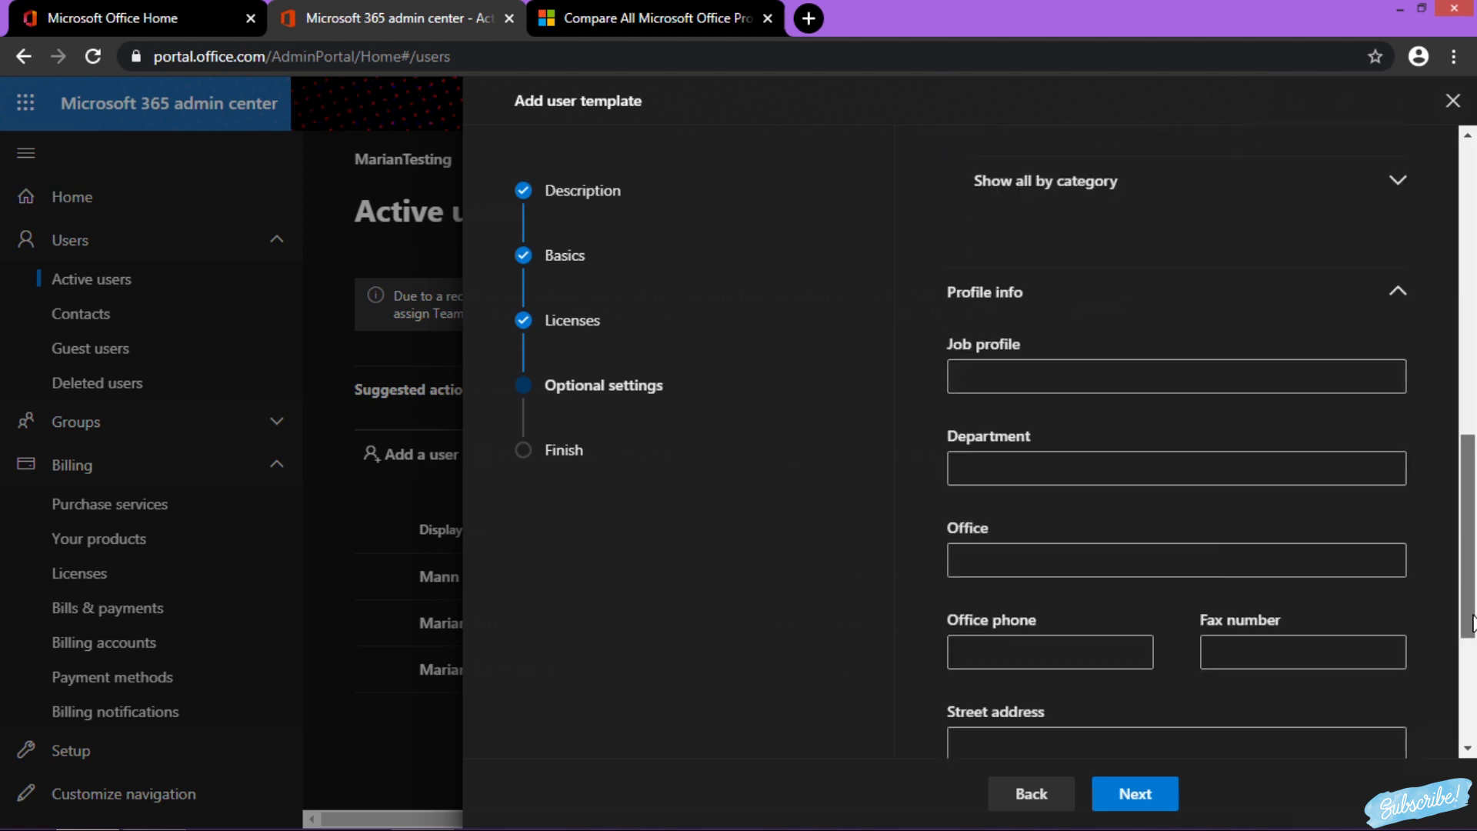
pyautogui.click(1099, 300)
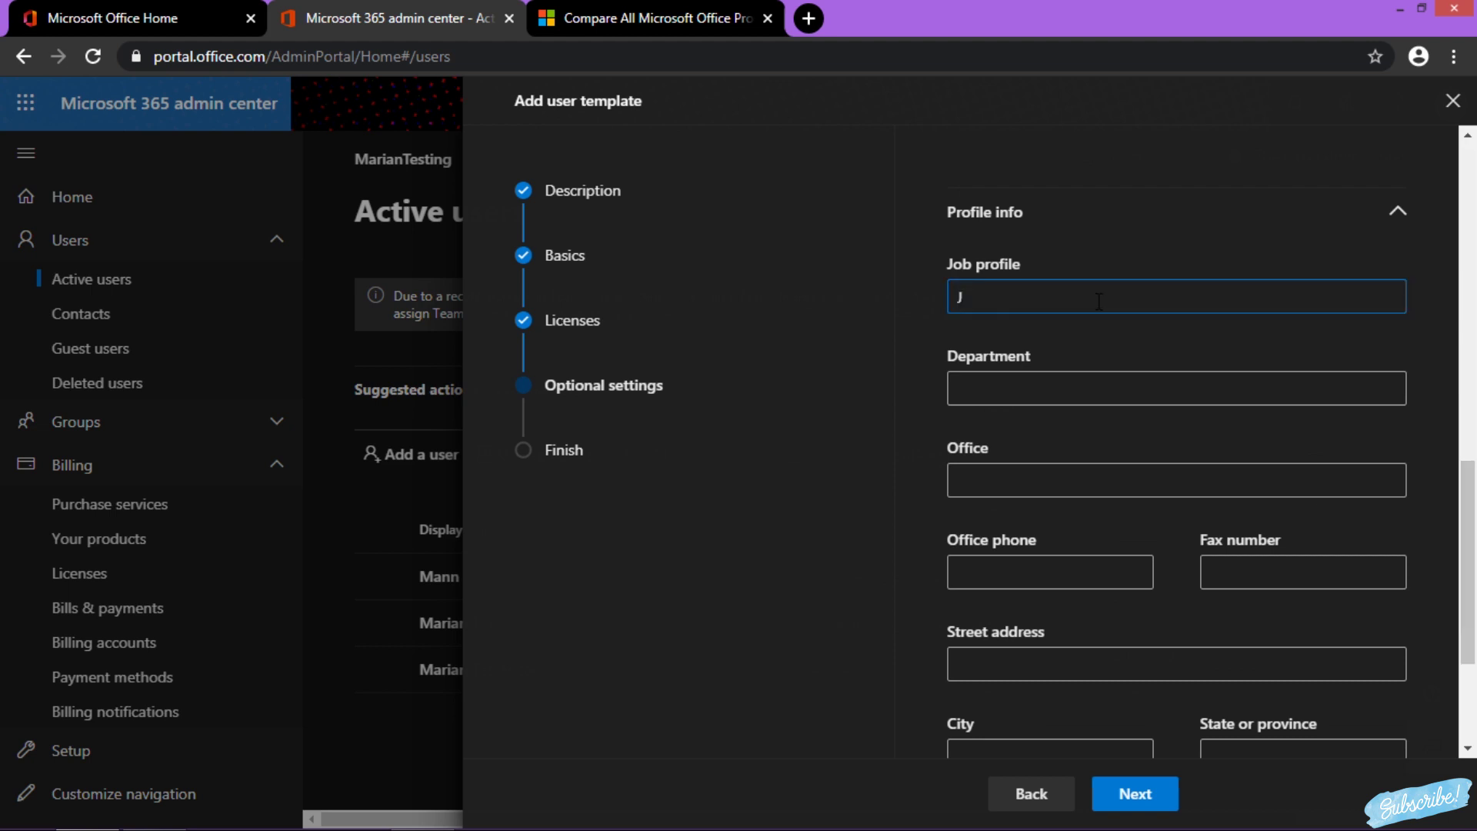
pyautogui.write('Job')
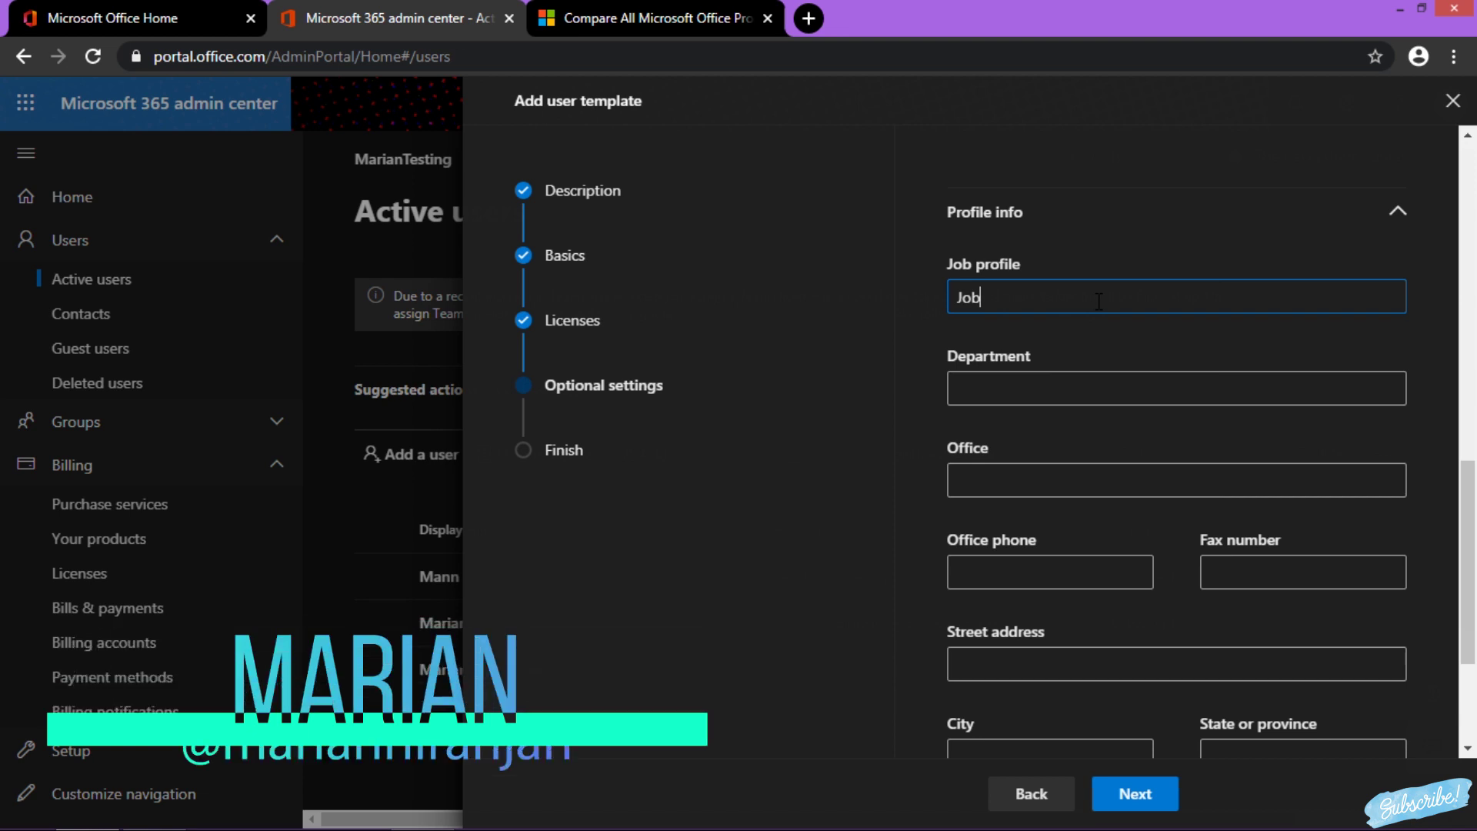
pyautogui.write(' profile')
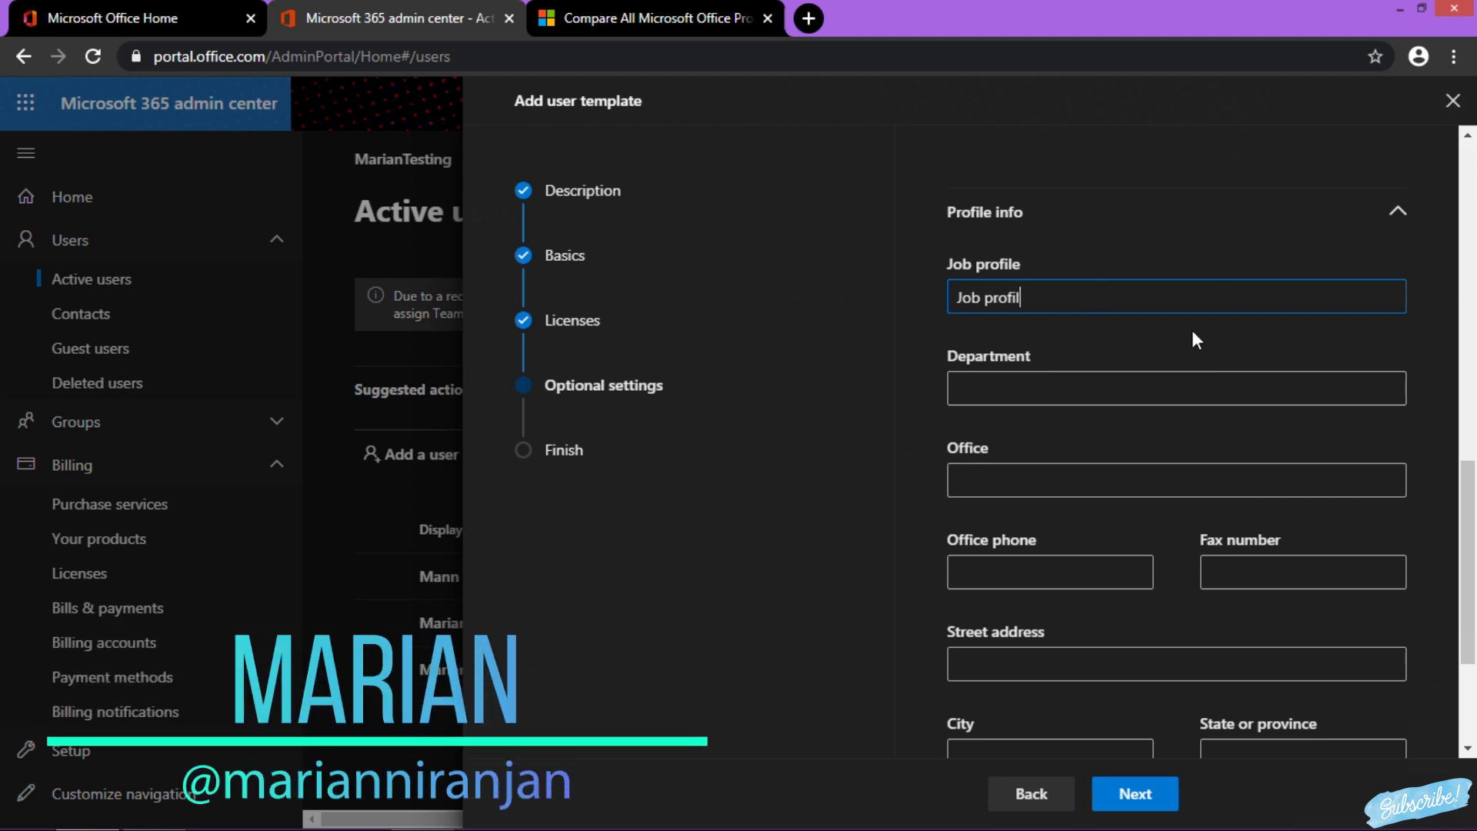
# Review the Template1 settings and finish adding the template
pyautogui.click(1136, 794)
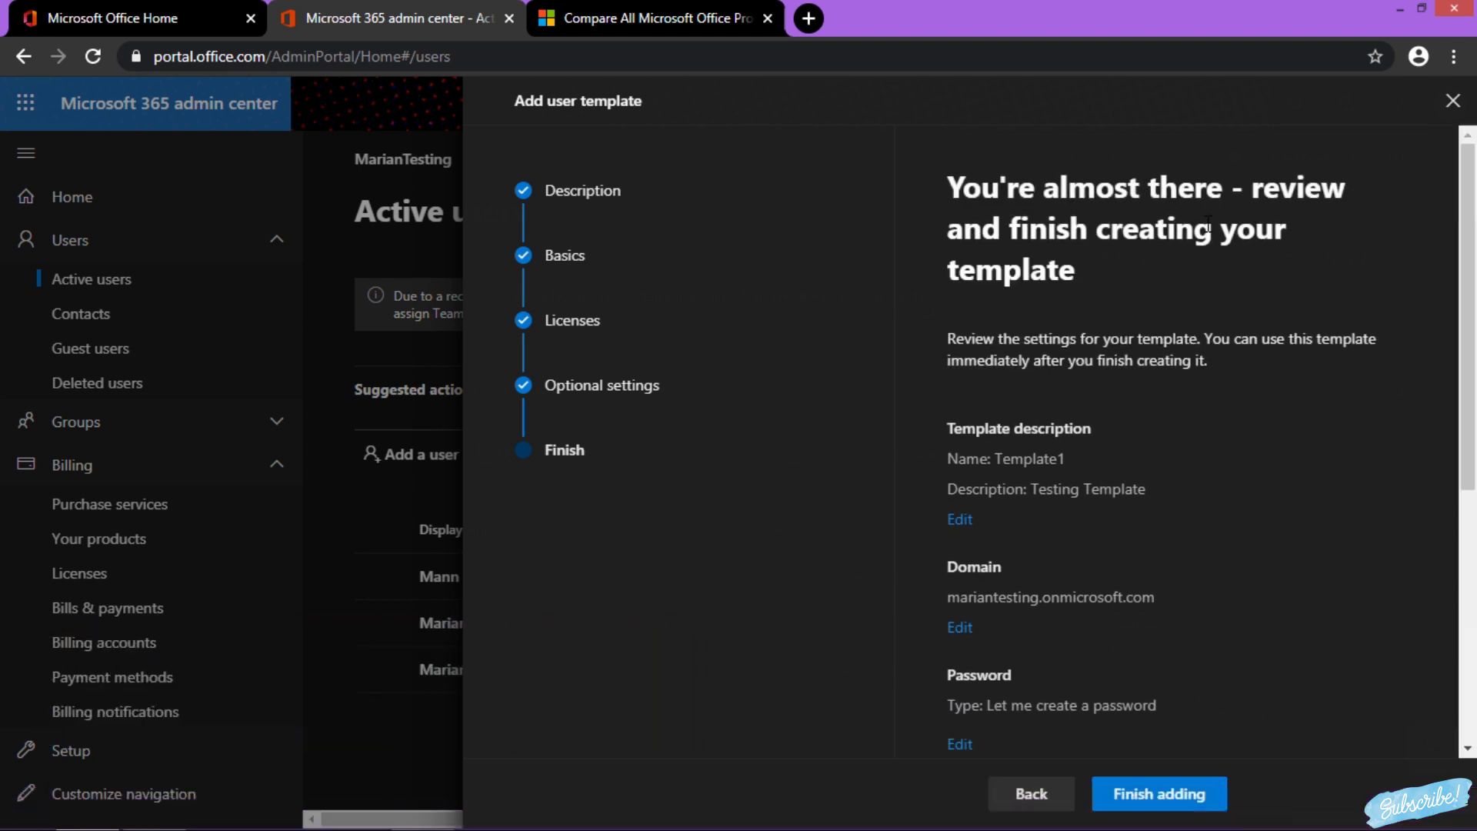
pyautogui.moveTo(1468, 430); pyautogui.dragTo(1468, 679)
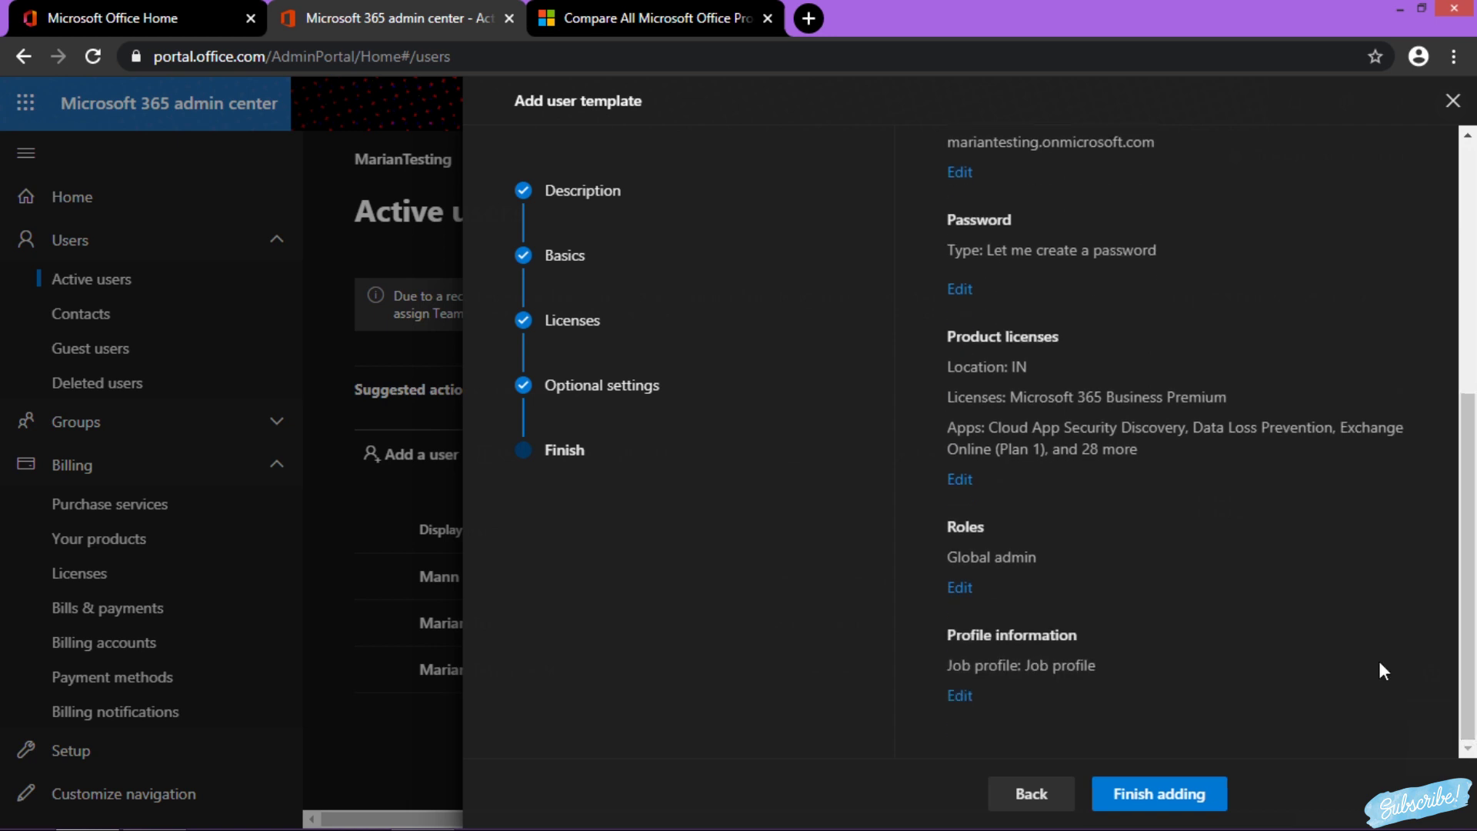
pyautogui.click(1154, 787)
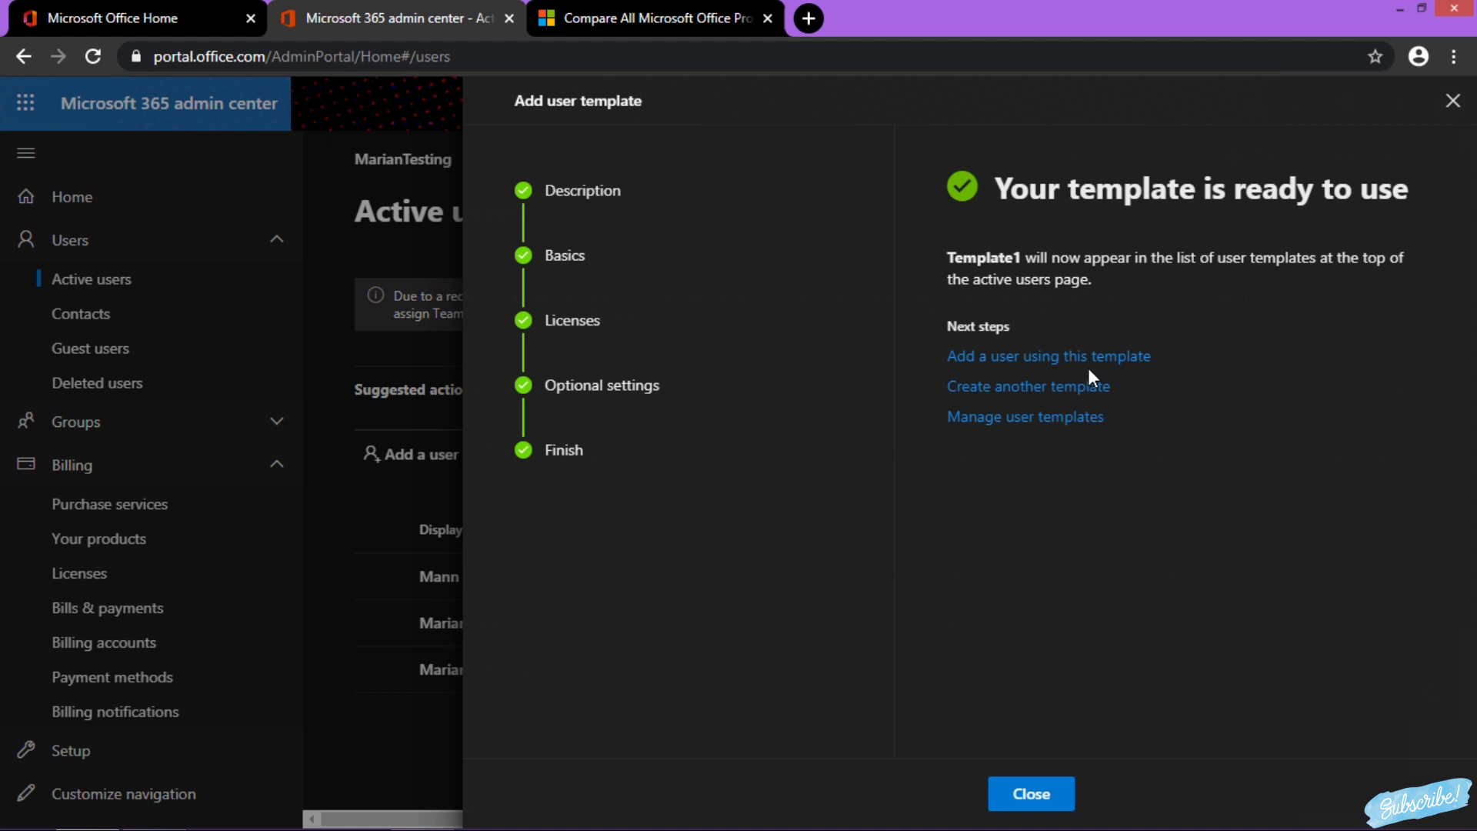
# Close the 'Your template is ready to use' confirmation
pyautogui.click(1046, 793)
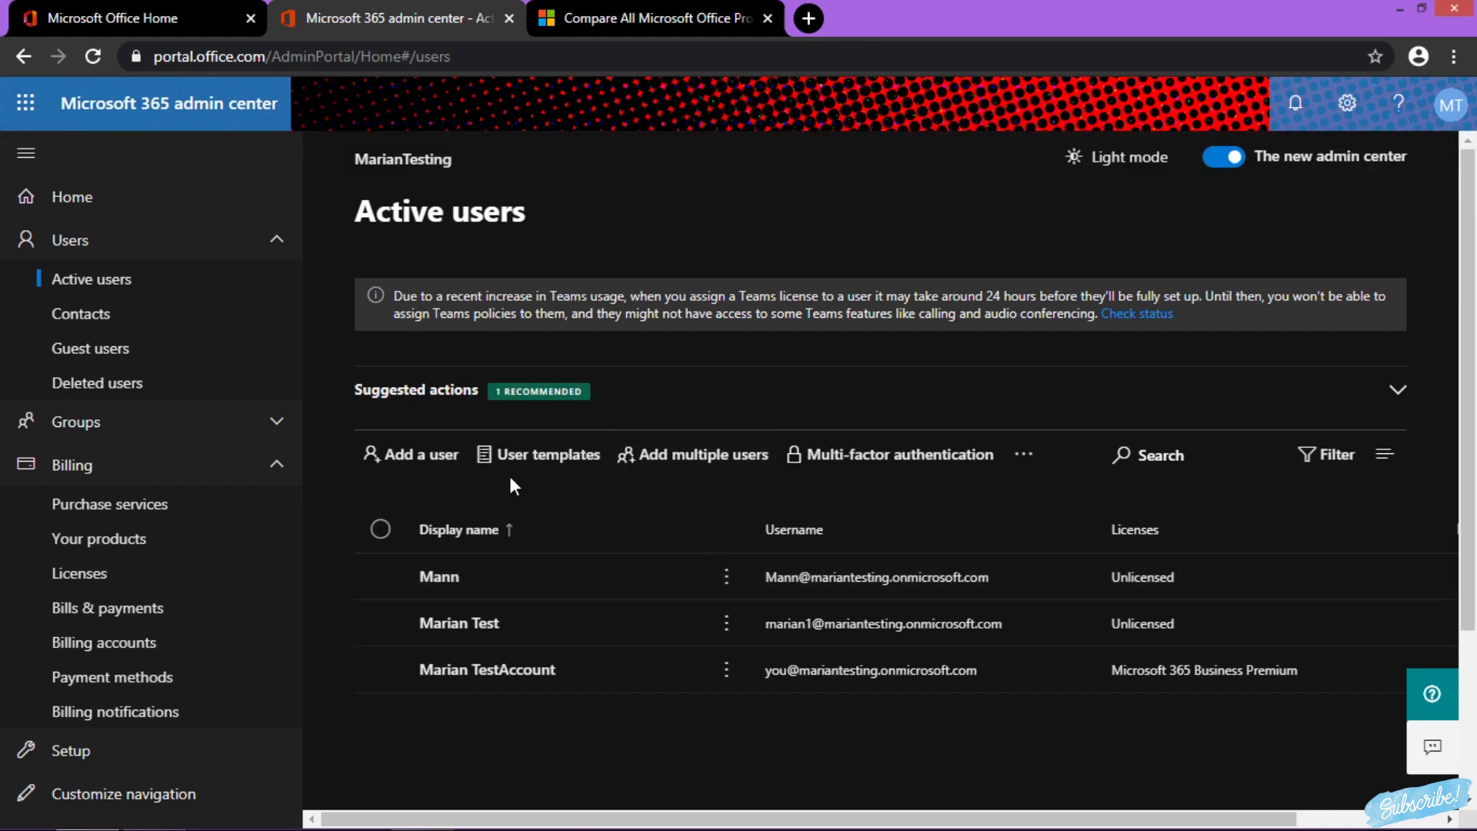
# Show the saved user templates list on the Active users page, with Suggested actions expanded
pyautogui.click(529, 461)
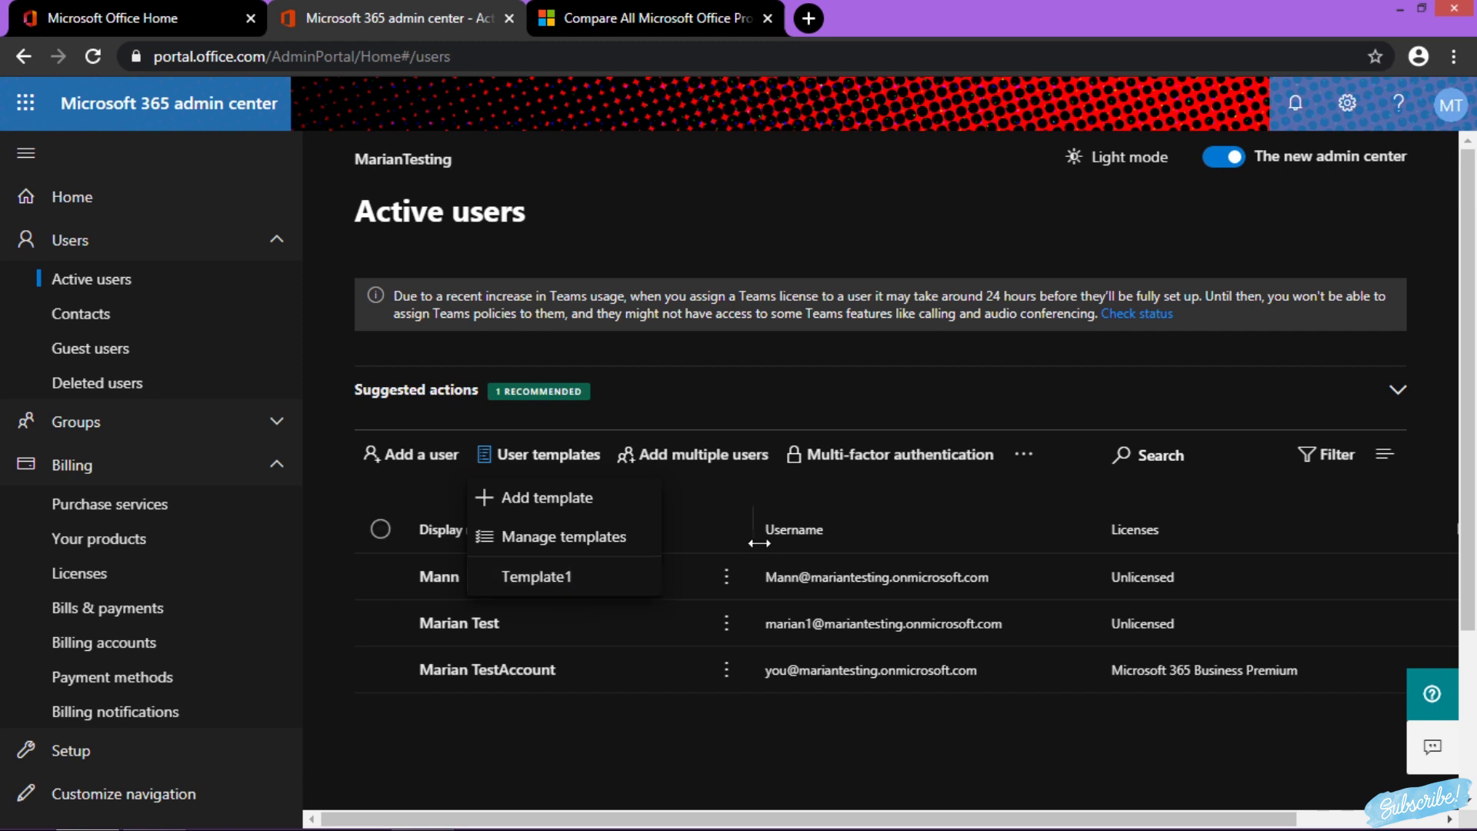
pyautogui.click(715, 382)
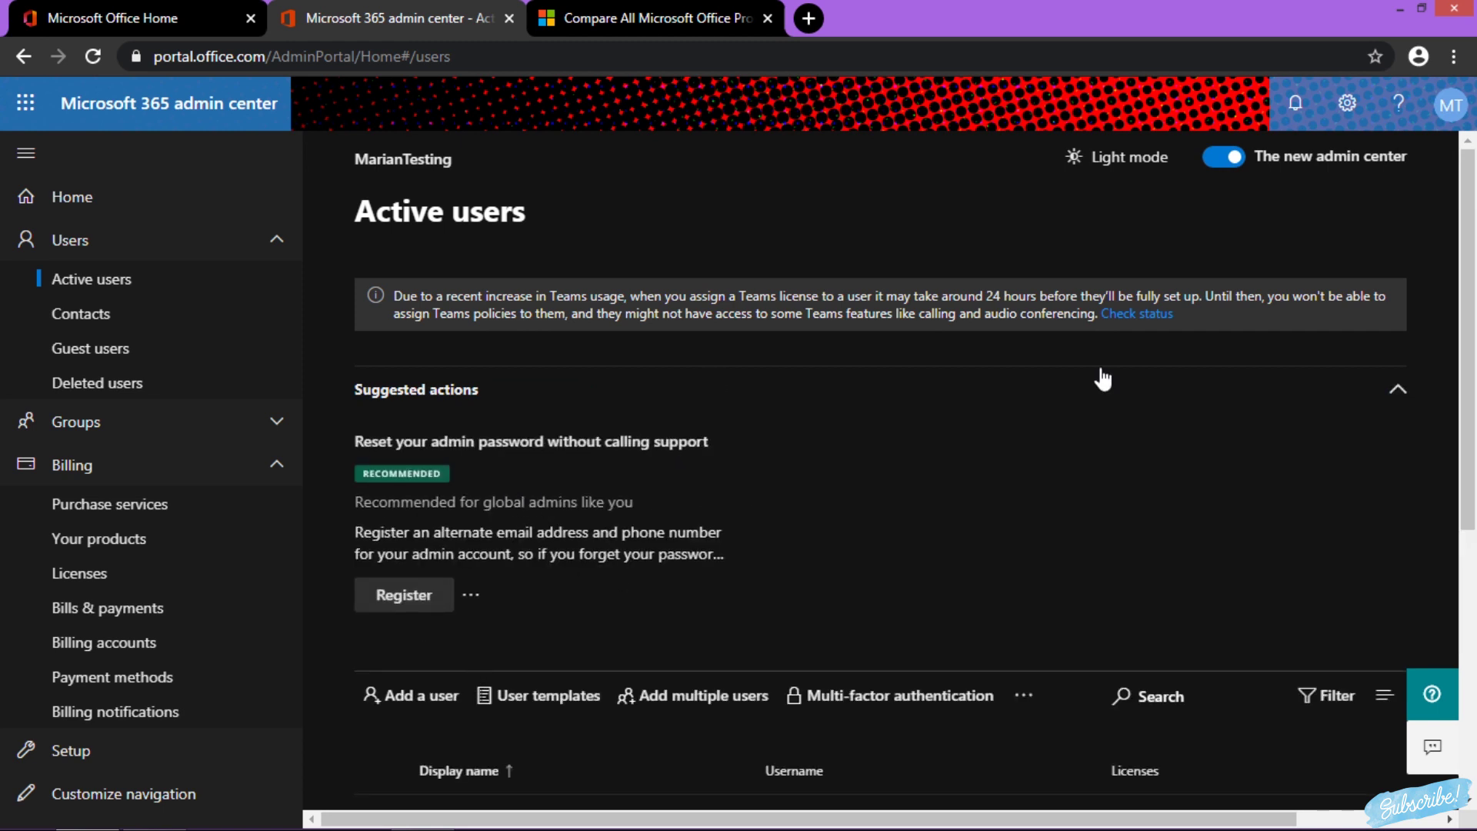
pyautogui.moveTo(1472, 394); pyautogui.dragTo(1473, 589)
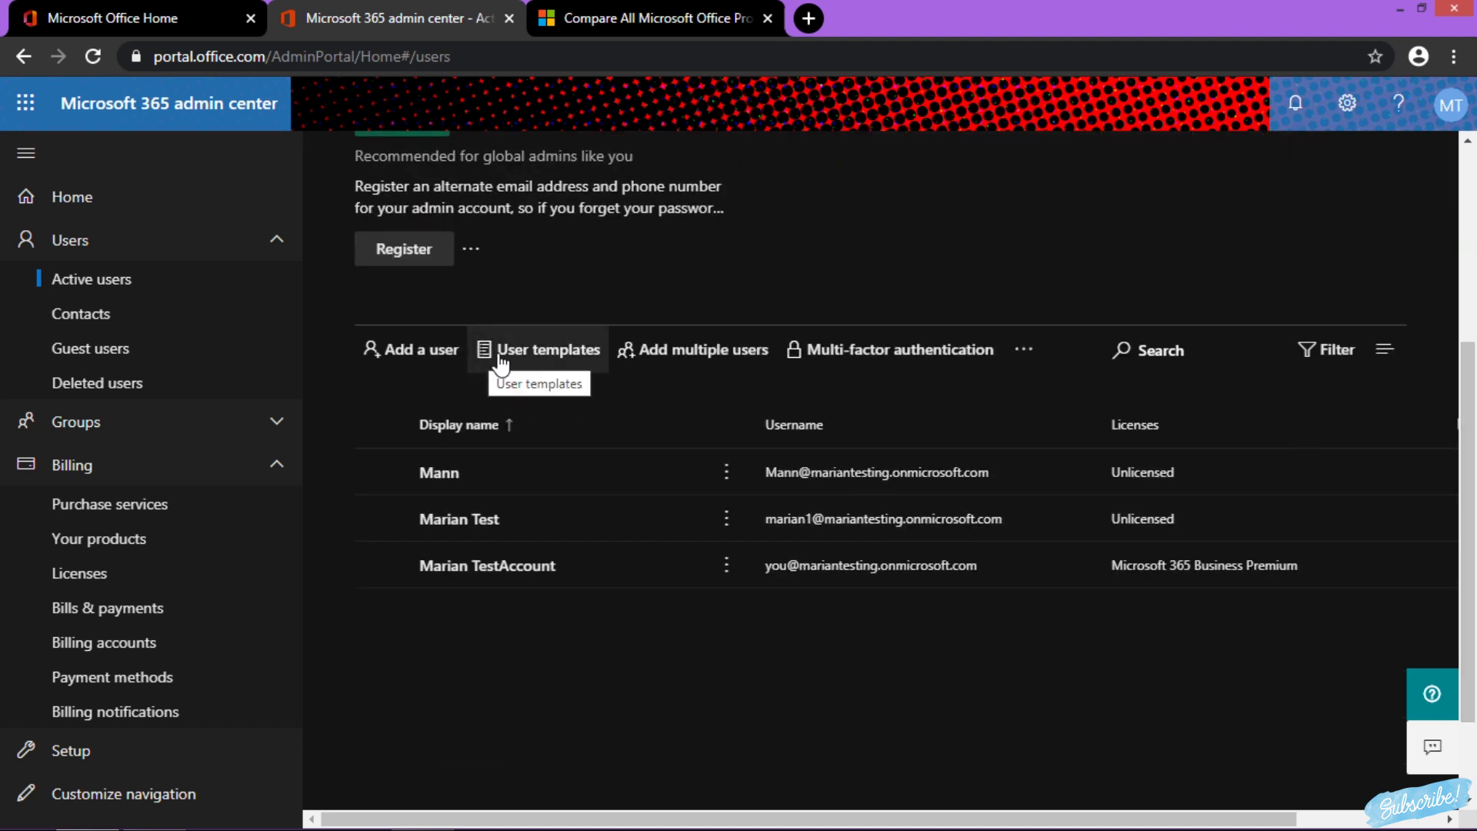
pyautogui.click(540, 358)
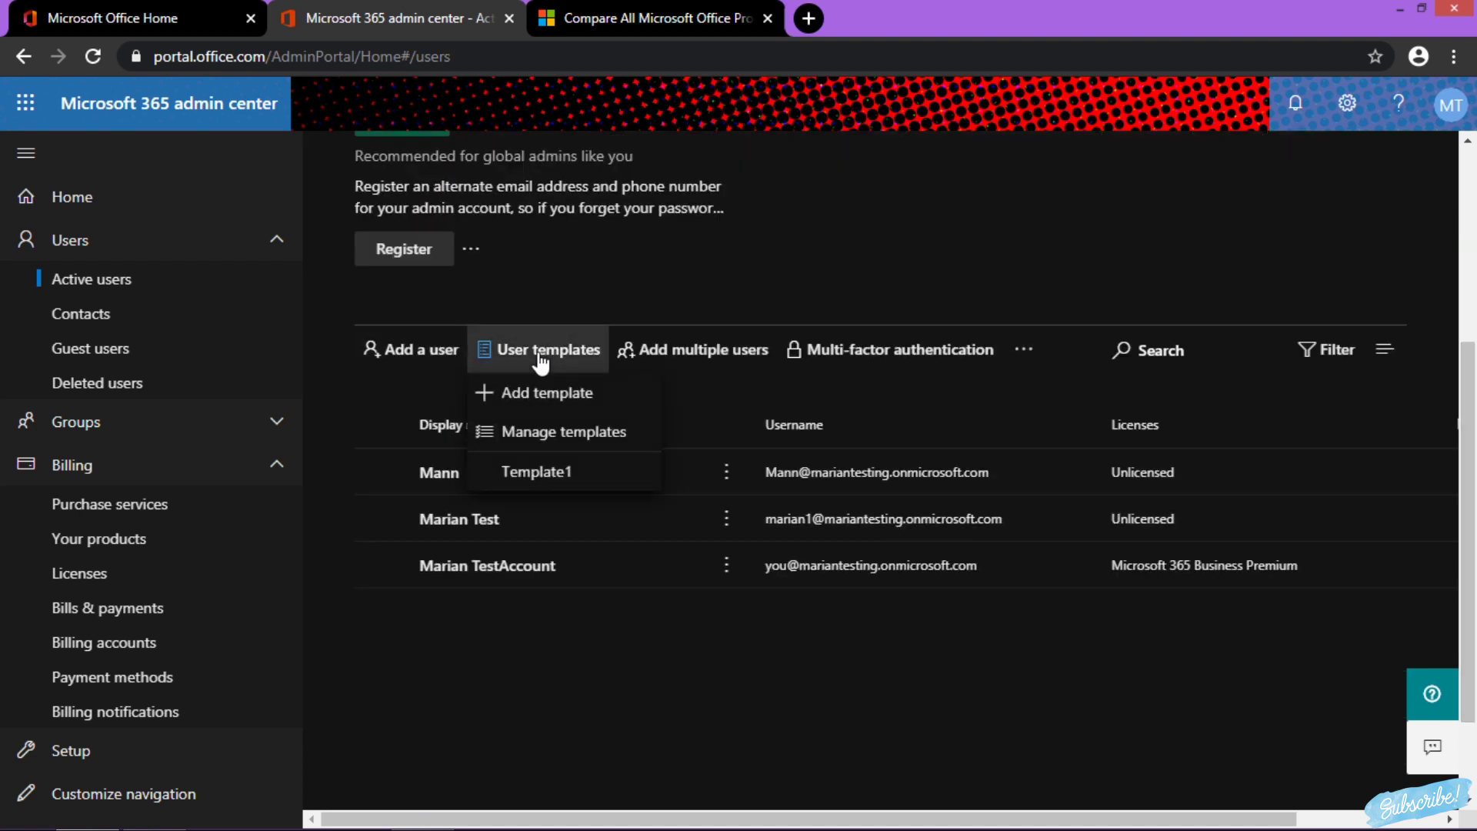
# Add a user from Template1, entering the first name and reusing it for display name and username plus 'Test1'
pyautogui.click(562, 472)
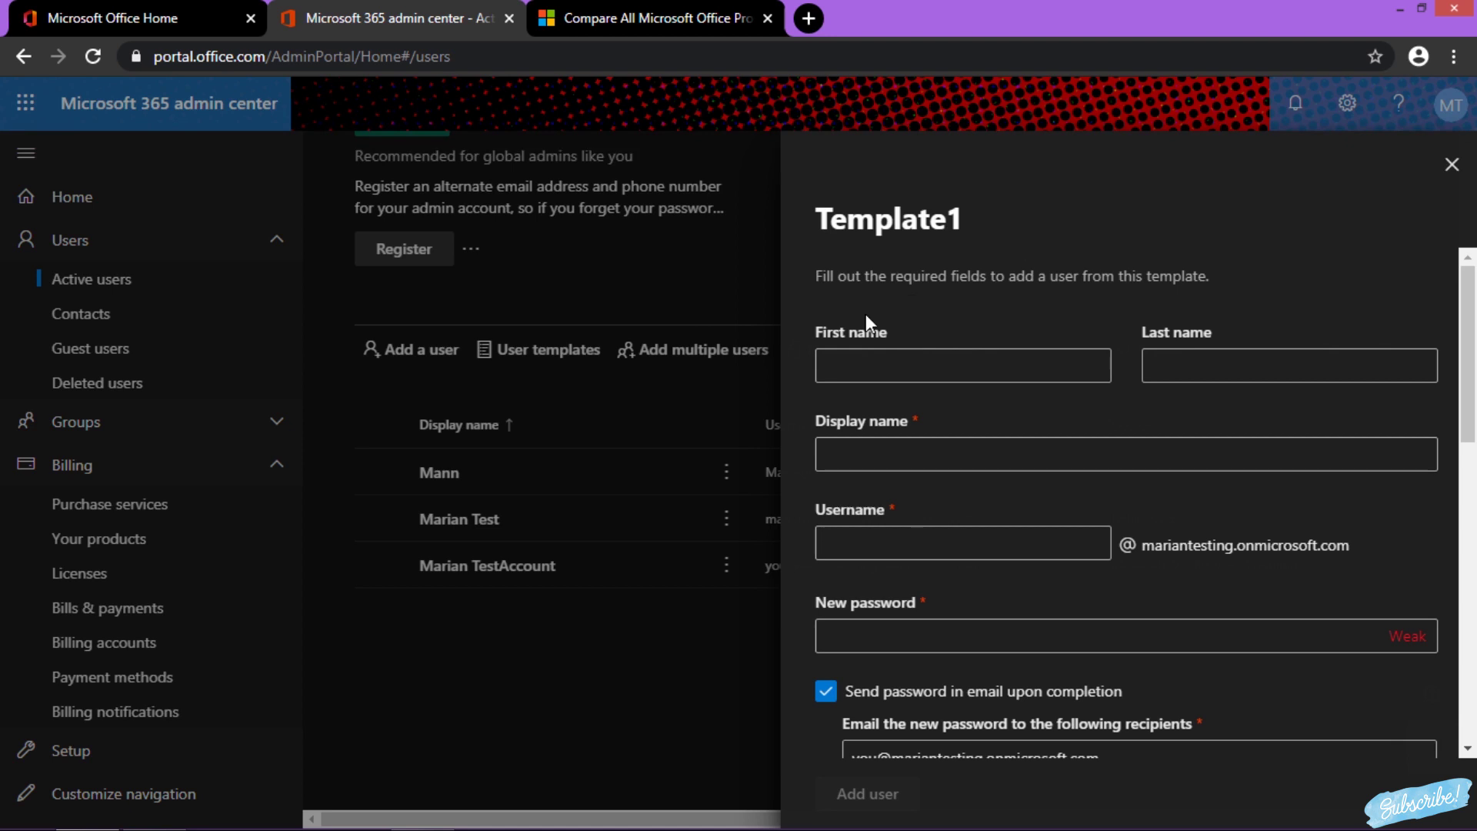
pyautogui.click(978, 374)
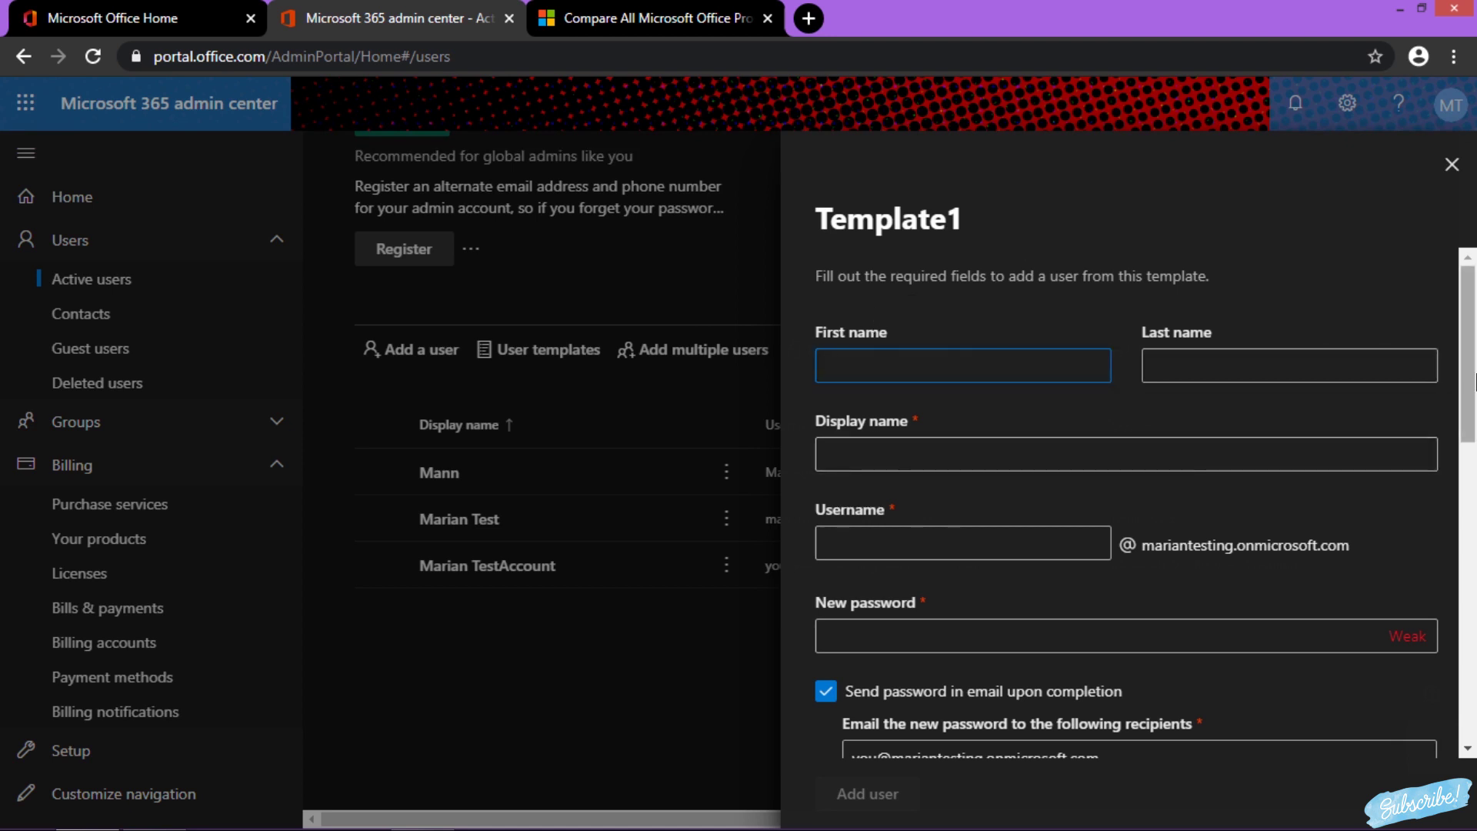
pyautogui.write('Marian')
pyautogui.hotkey('ctrl', 'a')
pyautogui.hotkey('ctrl', 'c')
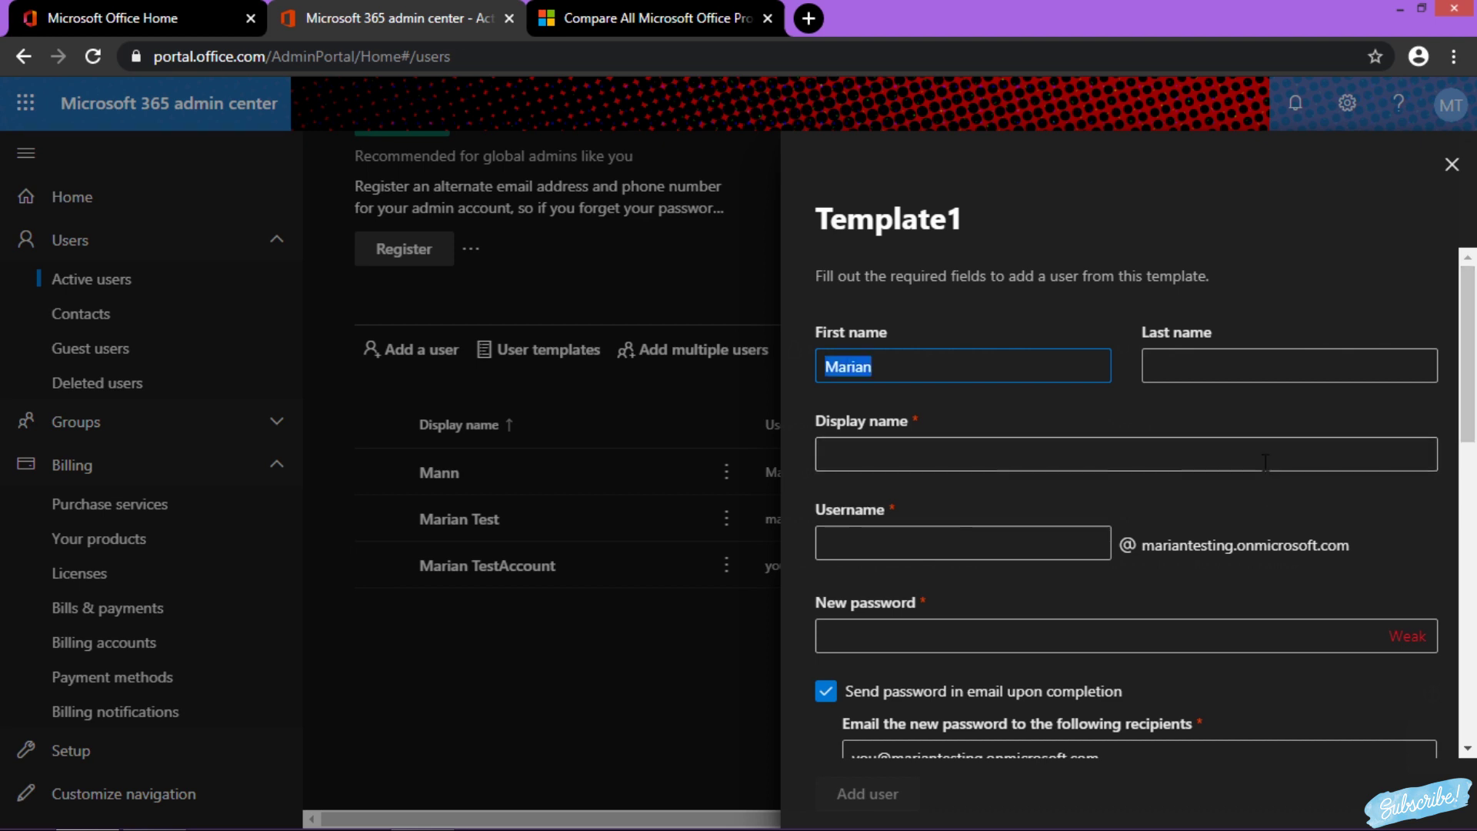
pyautogui.click(1265, 463)
pyautogui.hotkey('ctrl', 'v')
pyautogui.hotkey('ctrl', 'v')
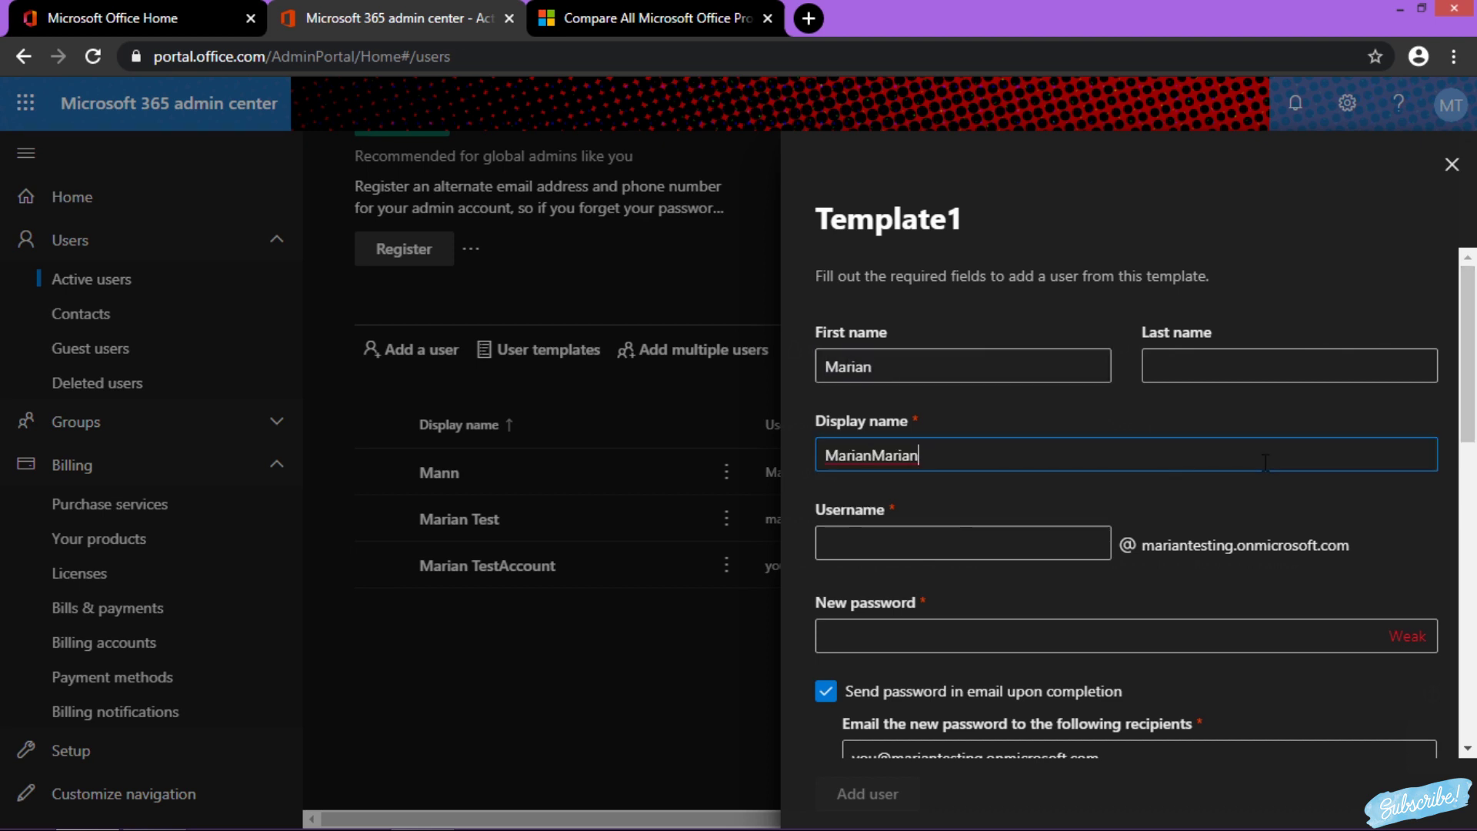
pyautogui.click(1077, 546)
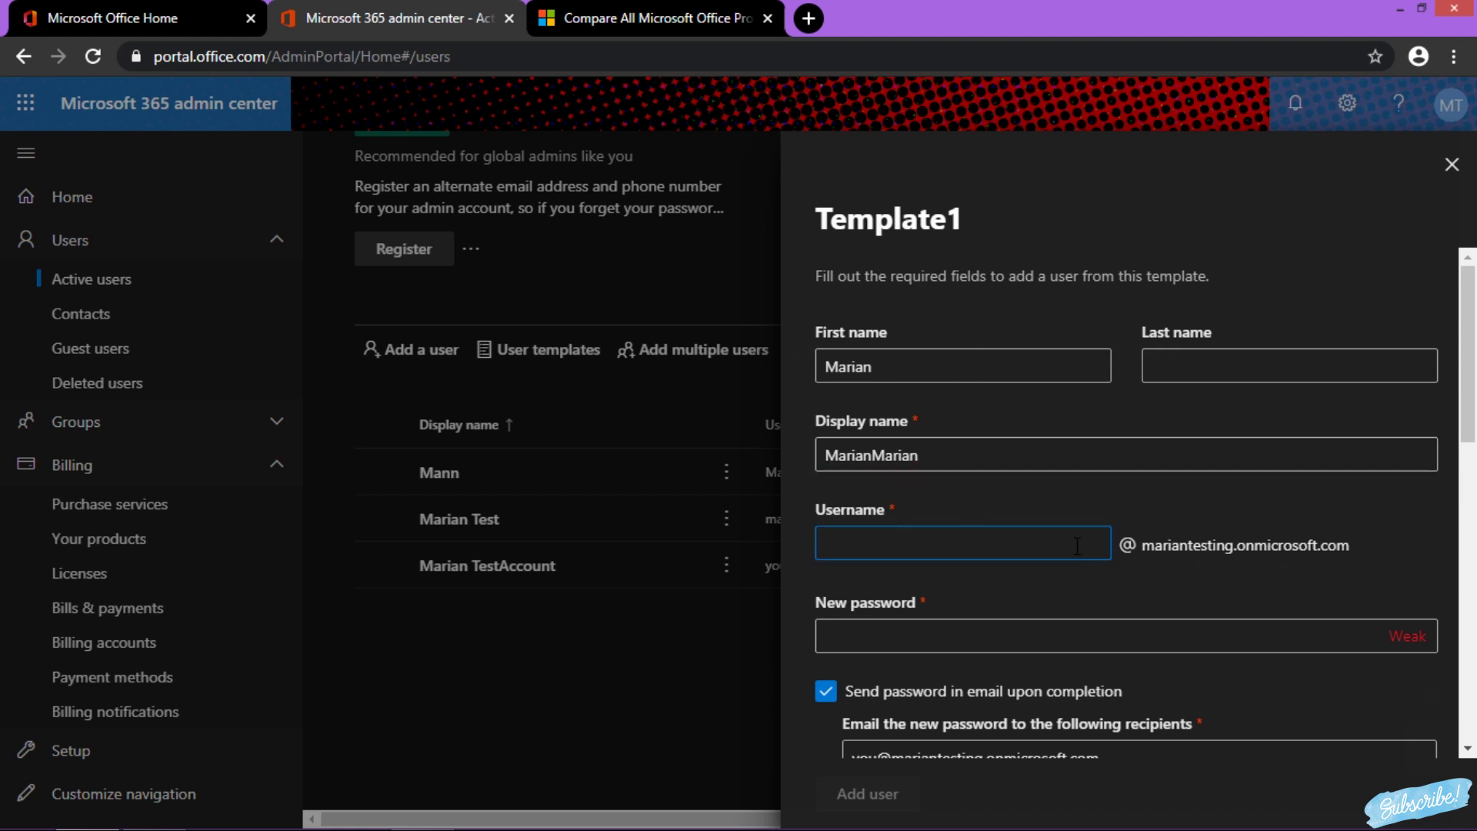
pyautogui.hotkey('ctrl', 'v')
pyautogui.write('Test1')
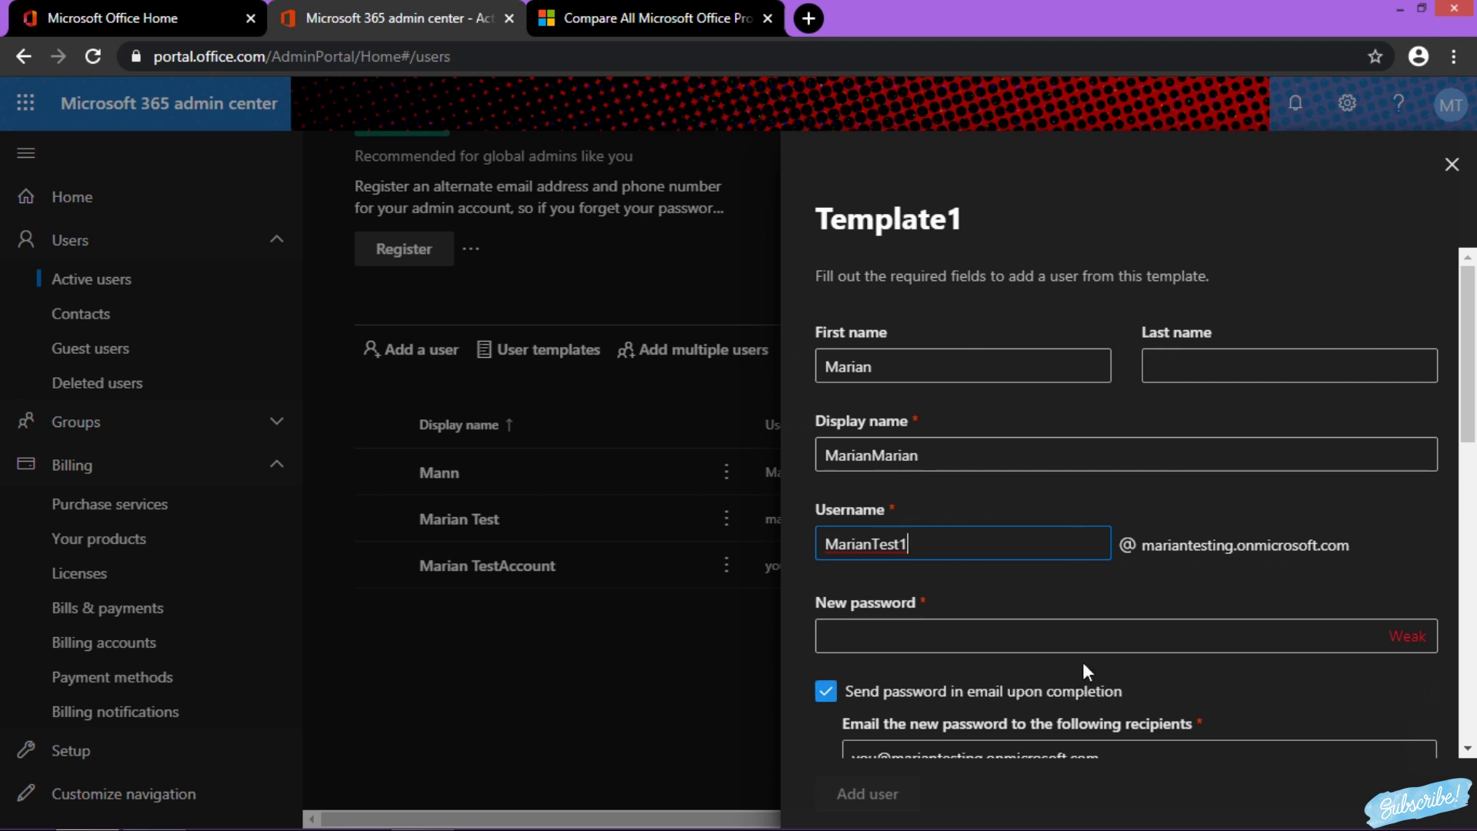
# Enter a strong password for the new user
pyautogui.click(1096, 645)
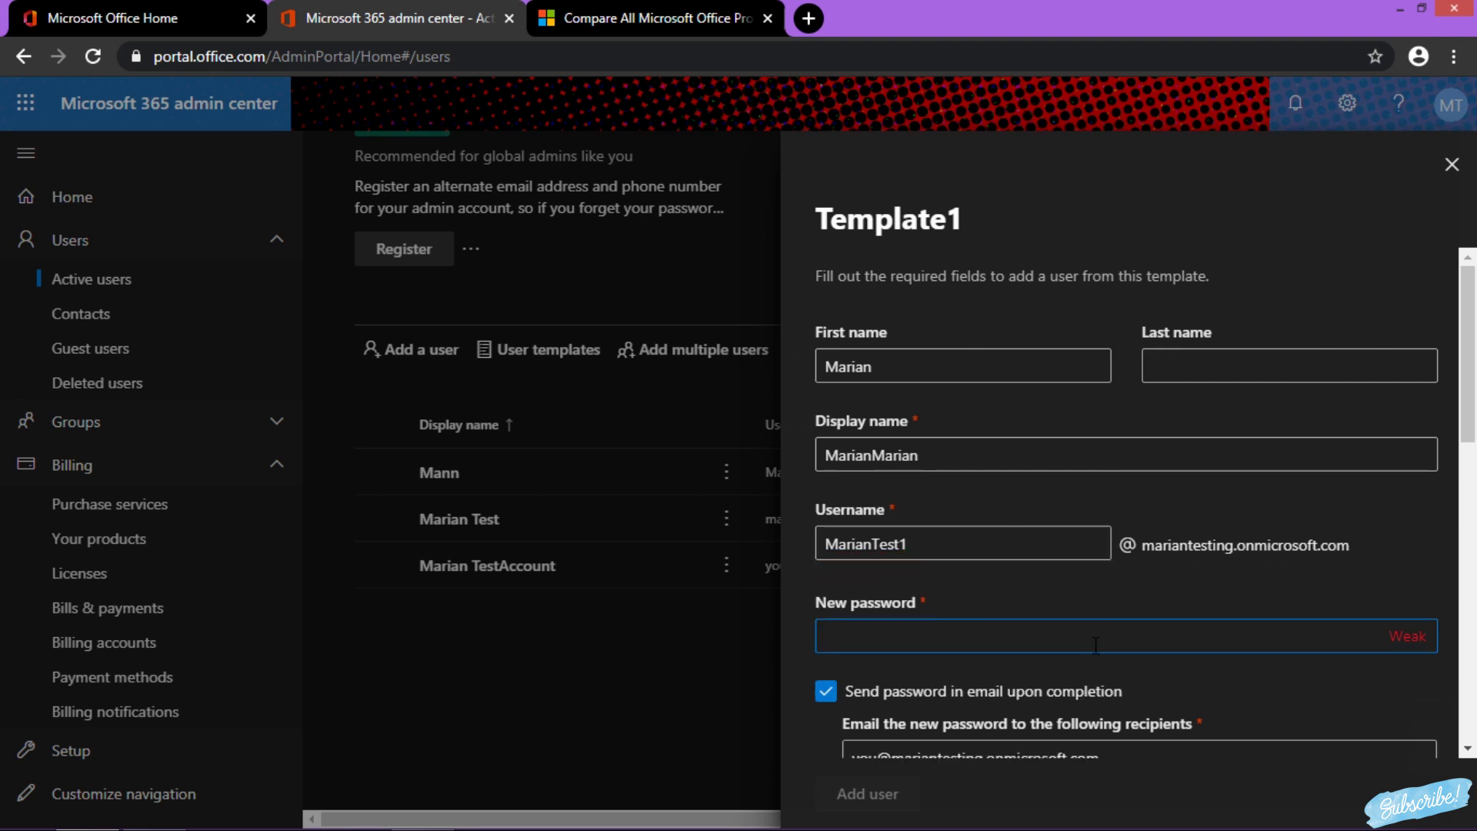
pyautogui.write('••')
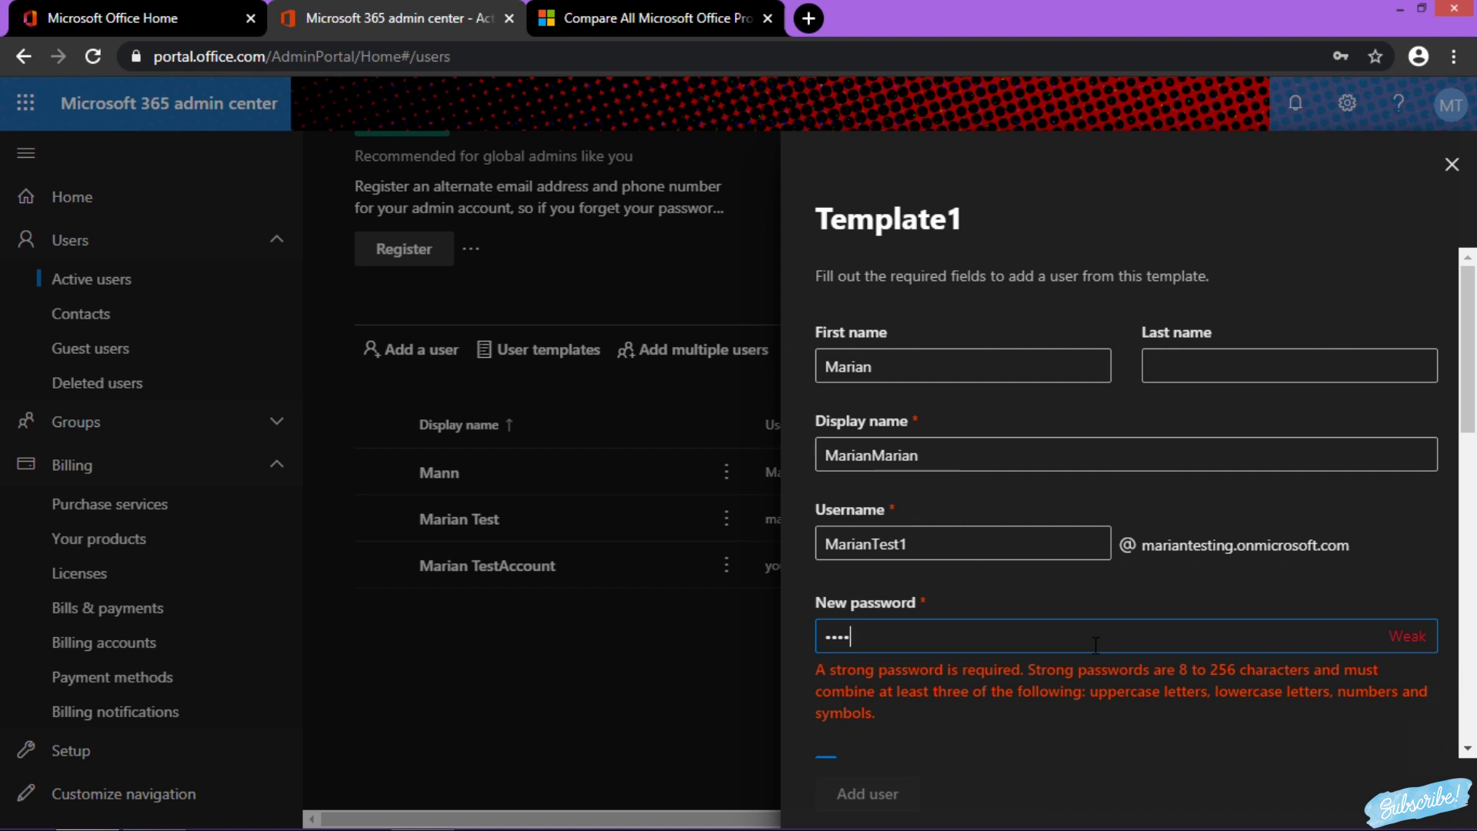
pyautogui.write('•••')
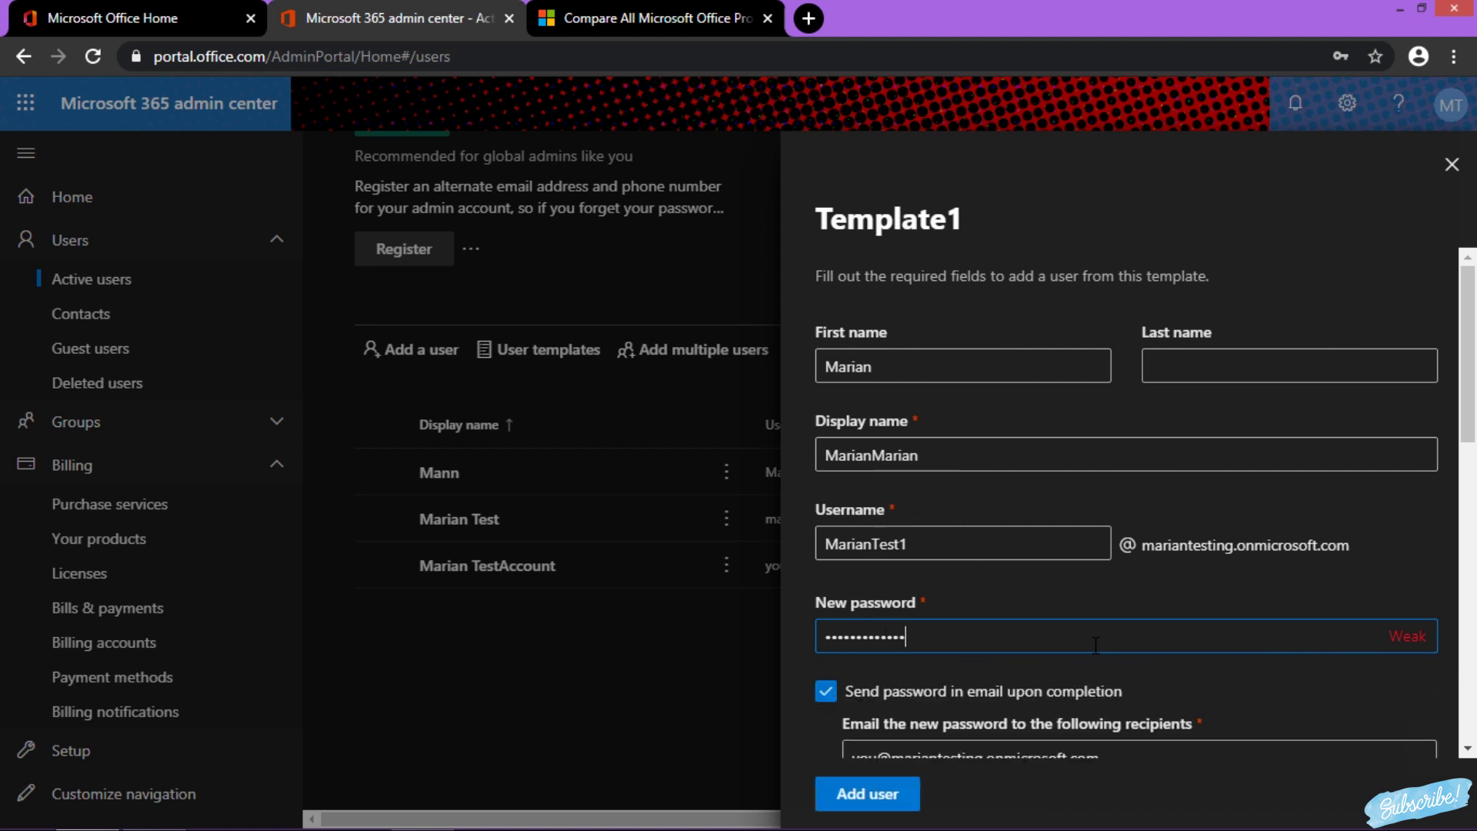
pyautogui.moveTo(1475, 369); pyautogui.dragTo(1468, 538)
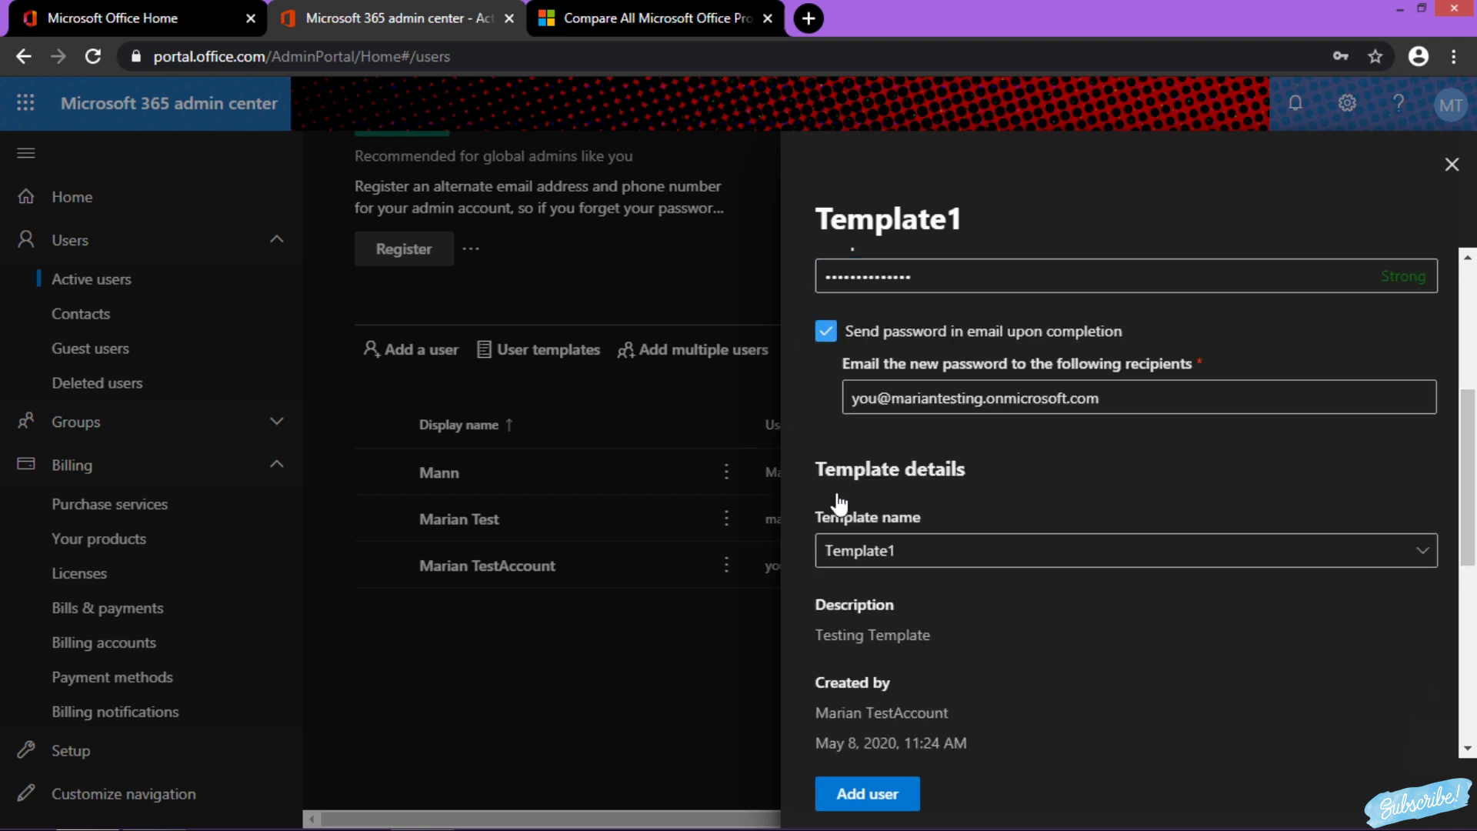
# Create the user with Template1, without emailing the password on completion
pyautogui.click(827, 331)
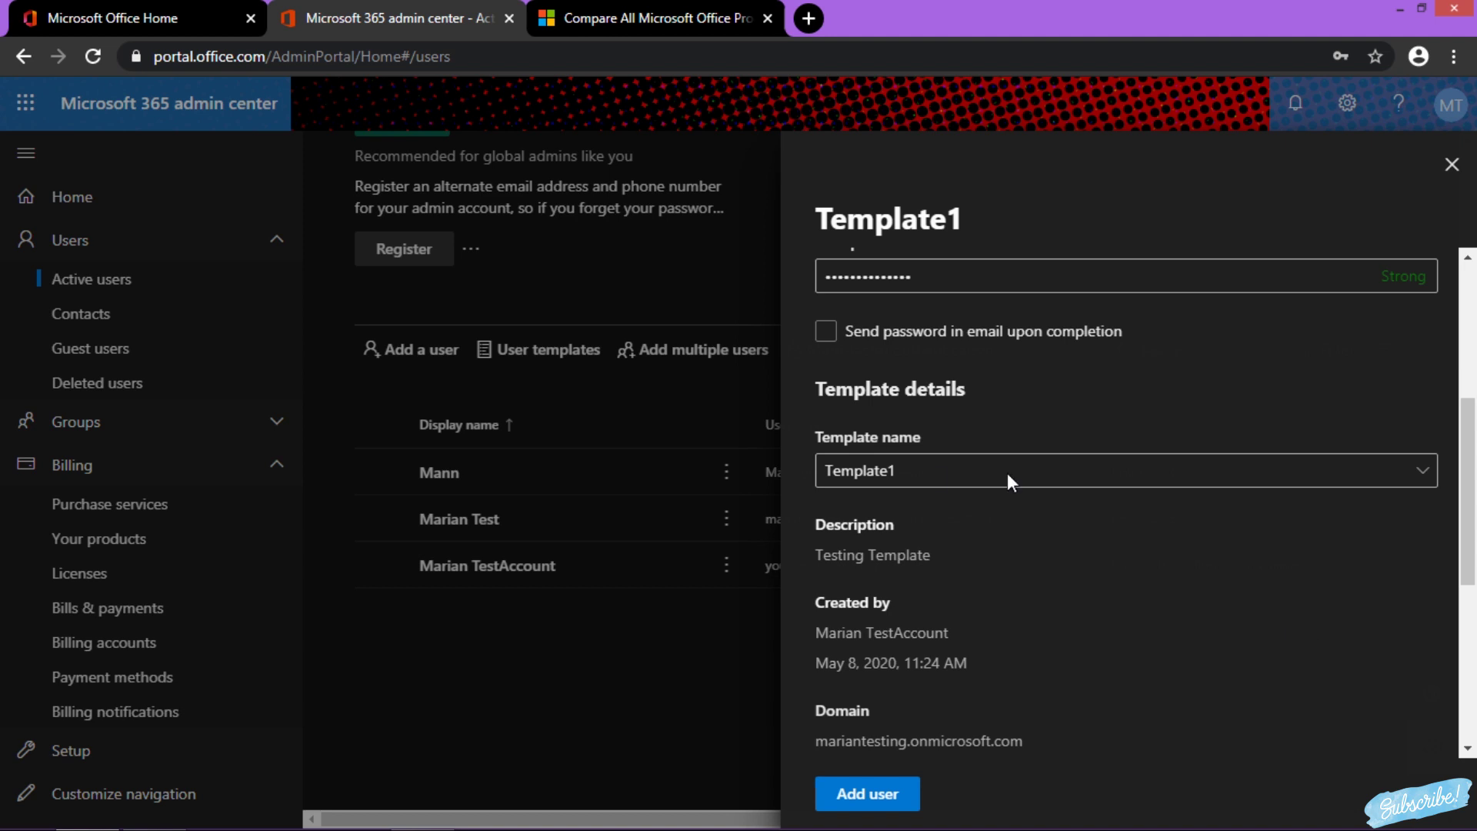
pyautogui.click(907, 473)
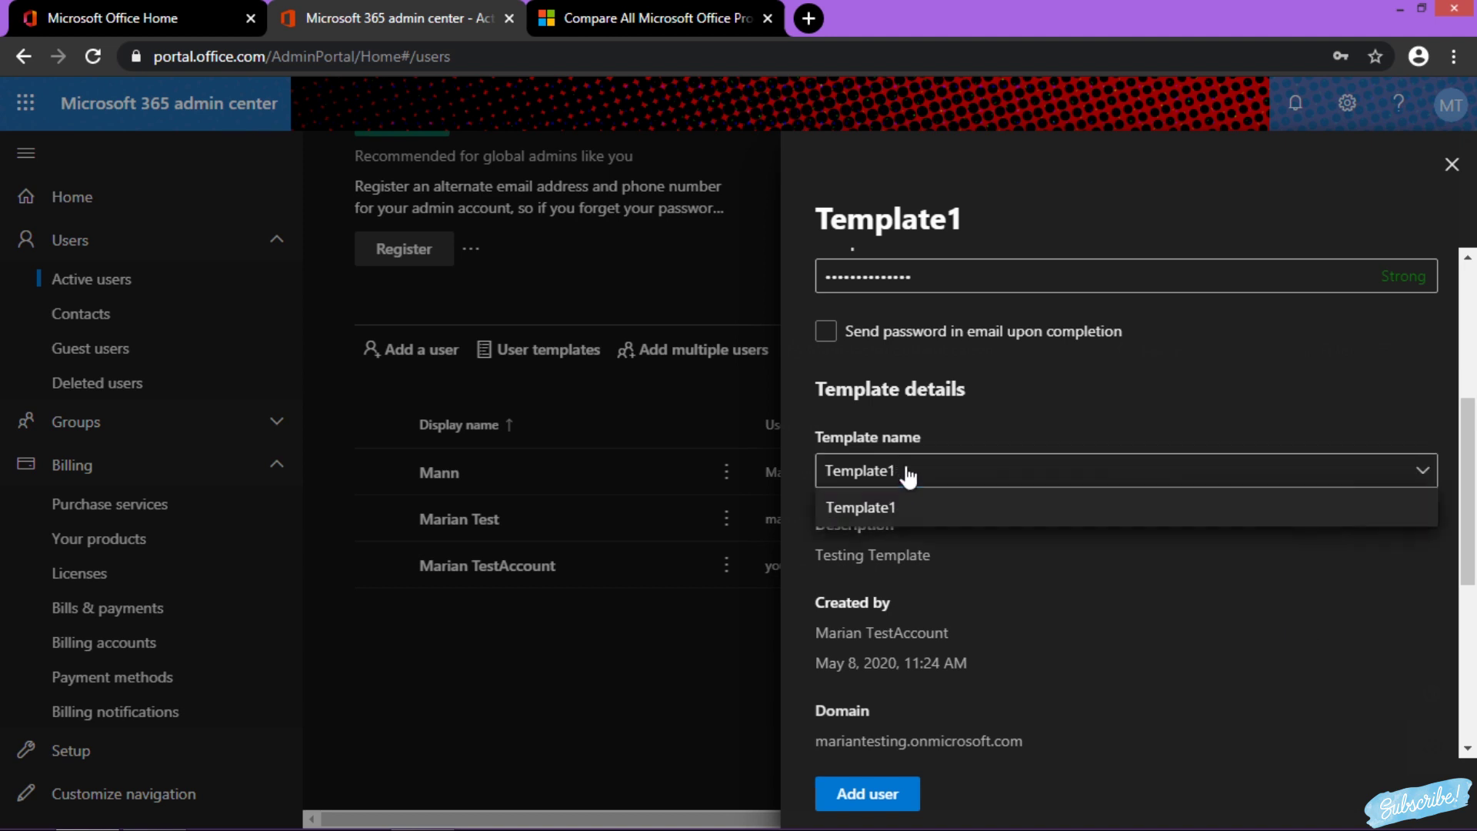
pyautogui.click(992, 509)
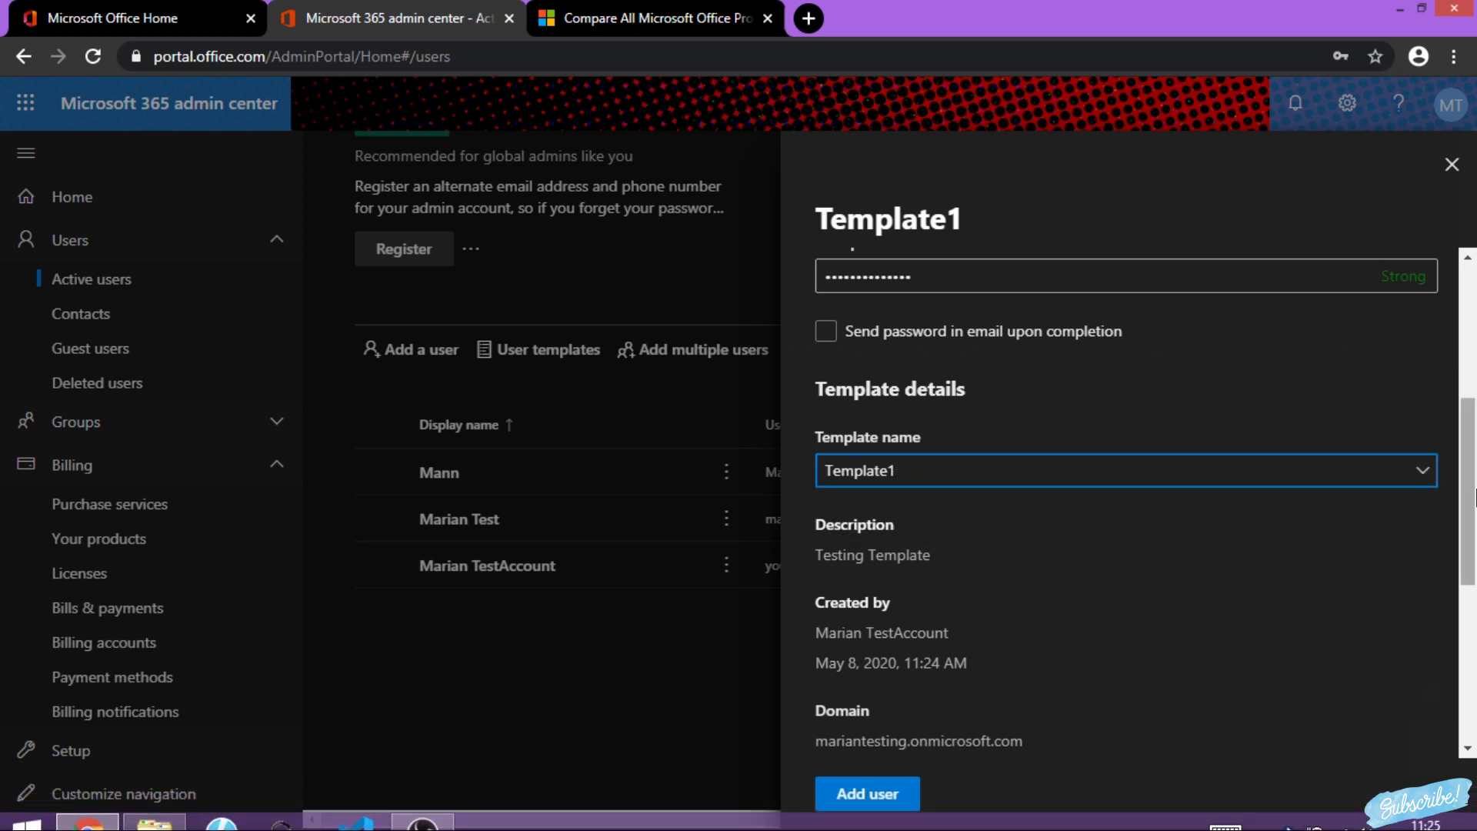
pyautogui.moveTo(1473, 496); pyautogui.dragTo(1472, 606)
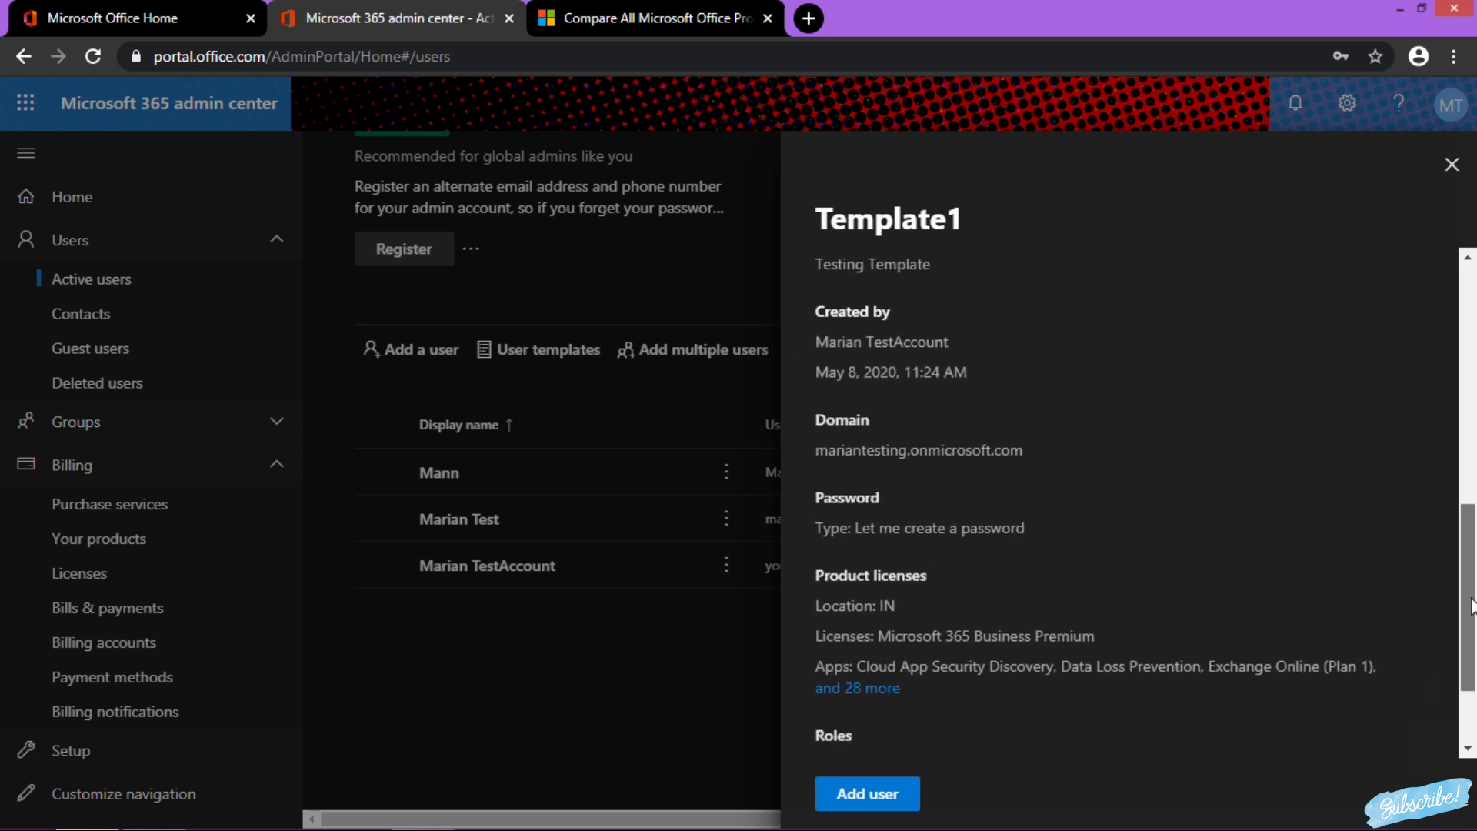
pyautogui.click(863, 793)
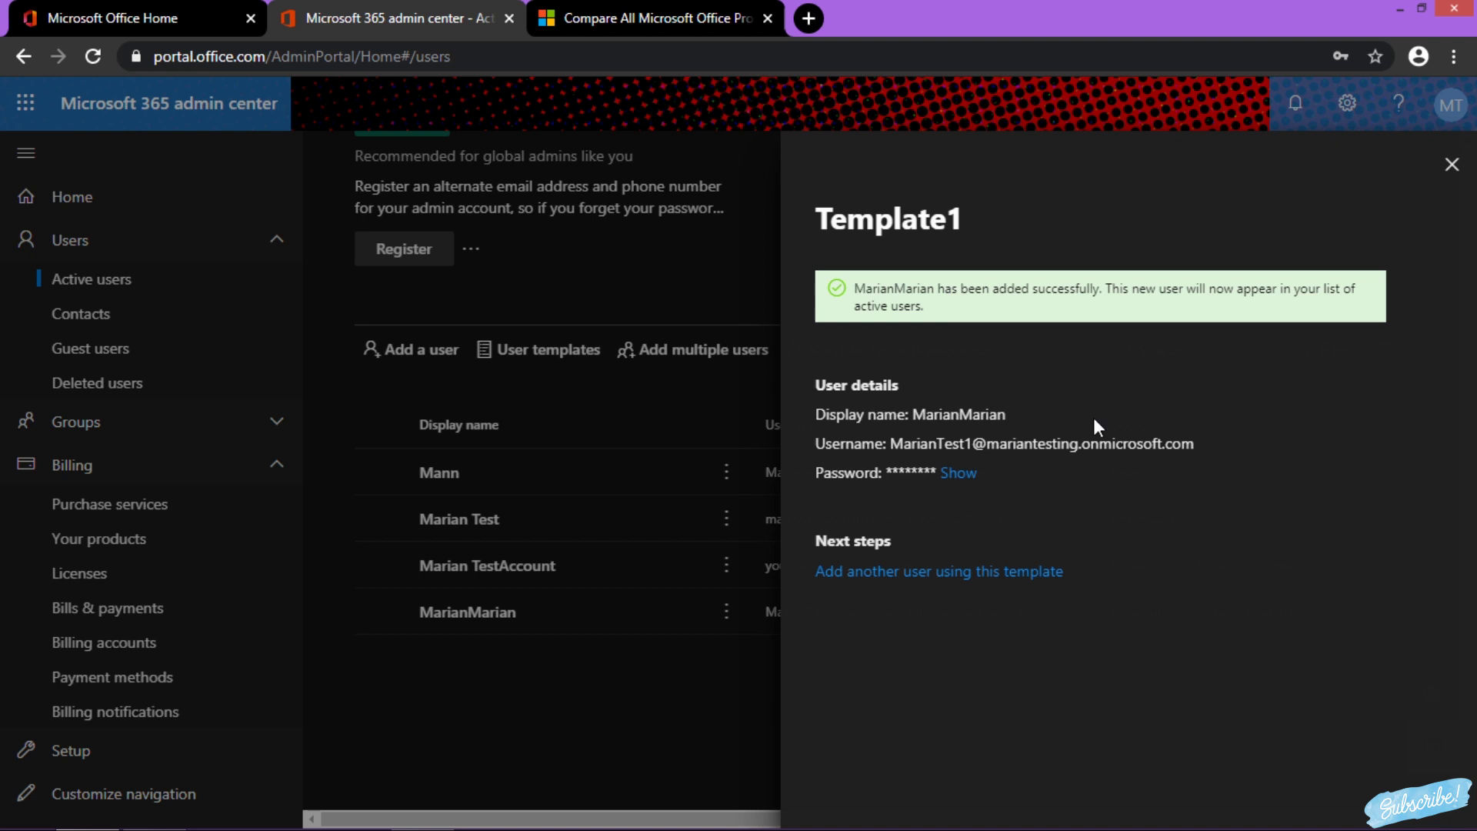
# Return to Active users and view the new user's Business Premium account details
pyautogui.click(1452, 168)
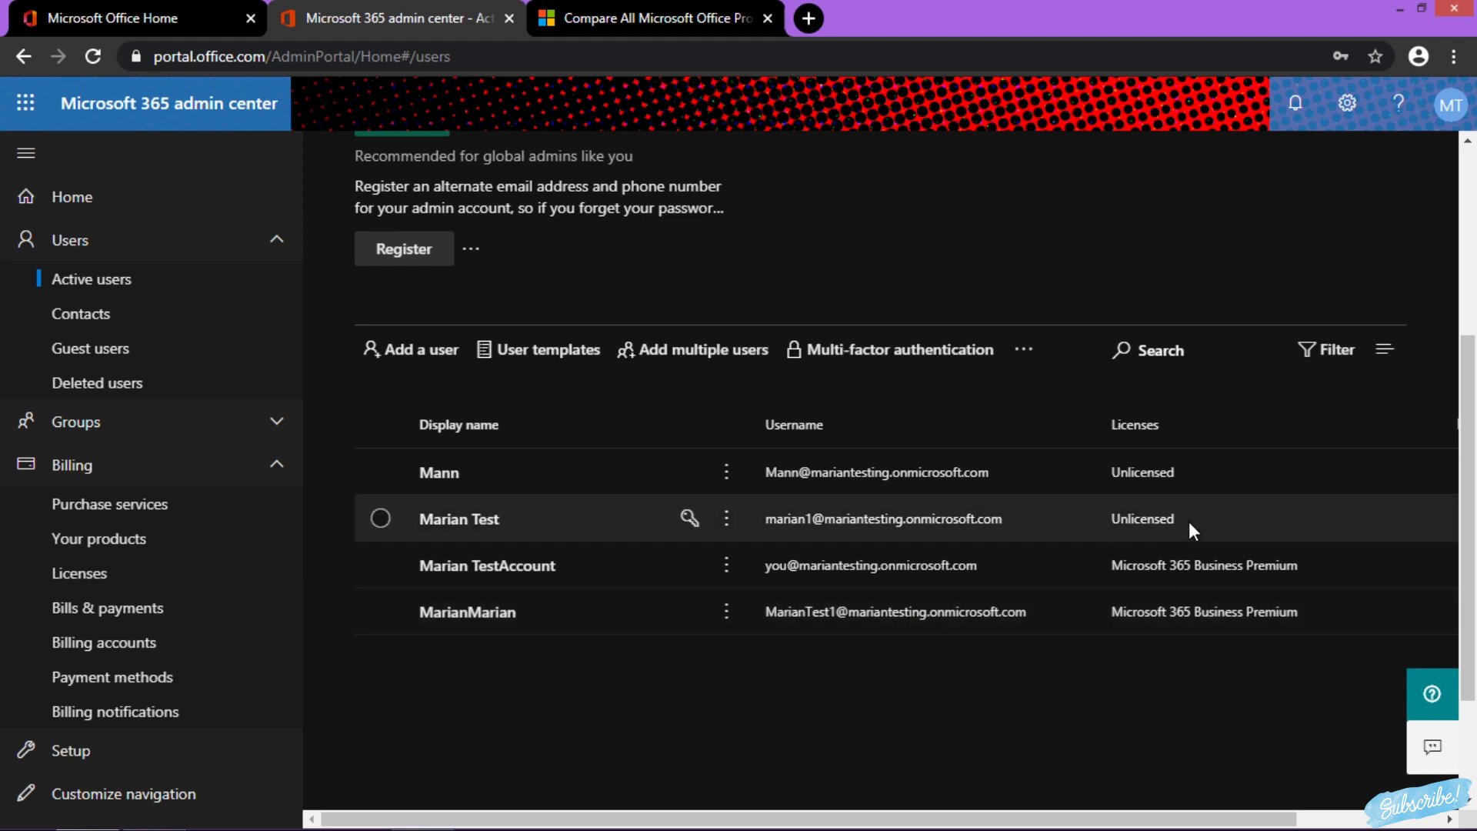
pyautogui.click(466, 613)
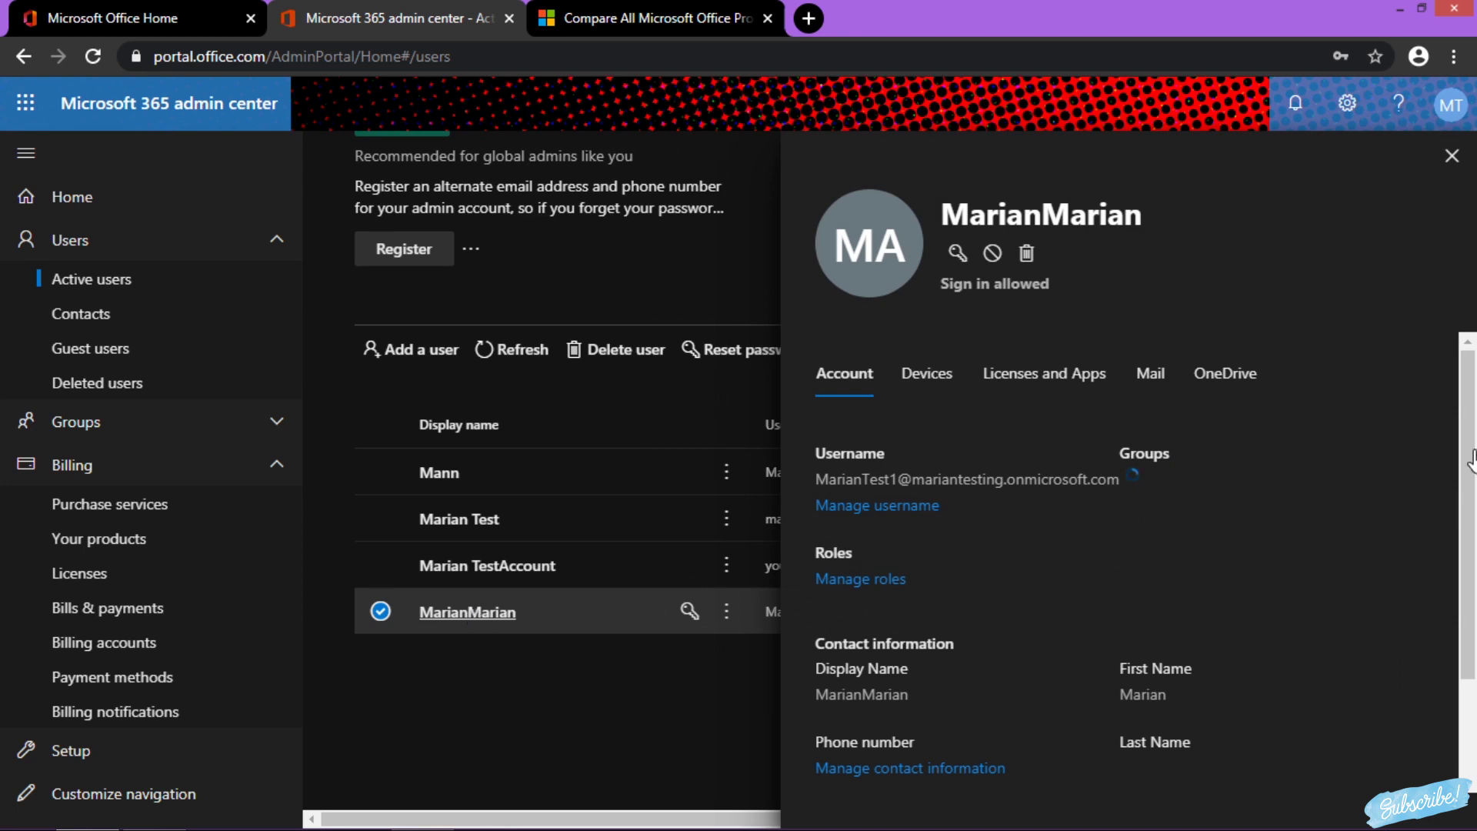
# Review the new user's Business Premium license in India and its enabled apps list
pyautogui.click(1015, 392)
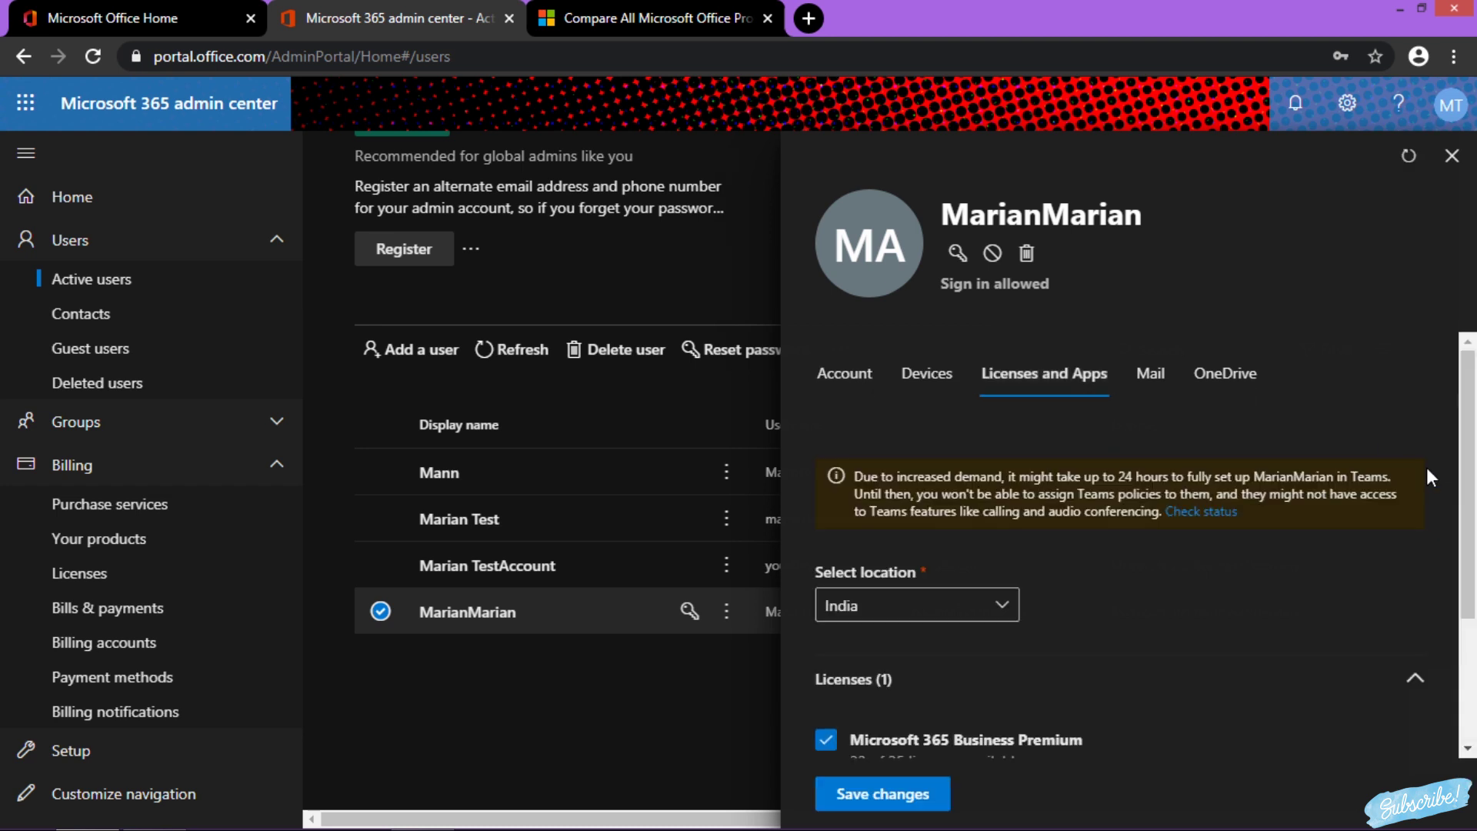
pyautogui.scroll(-3, 1469, 466)
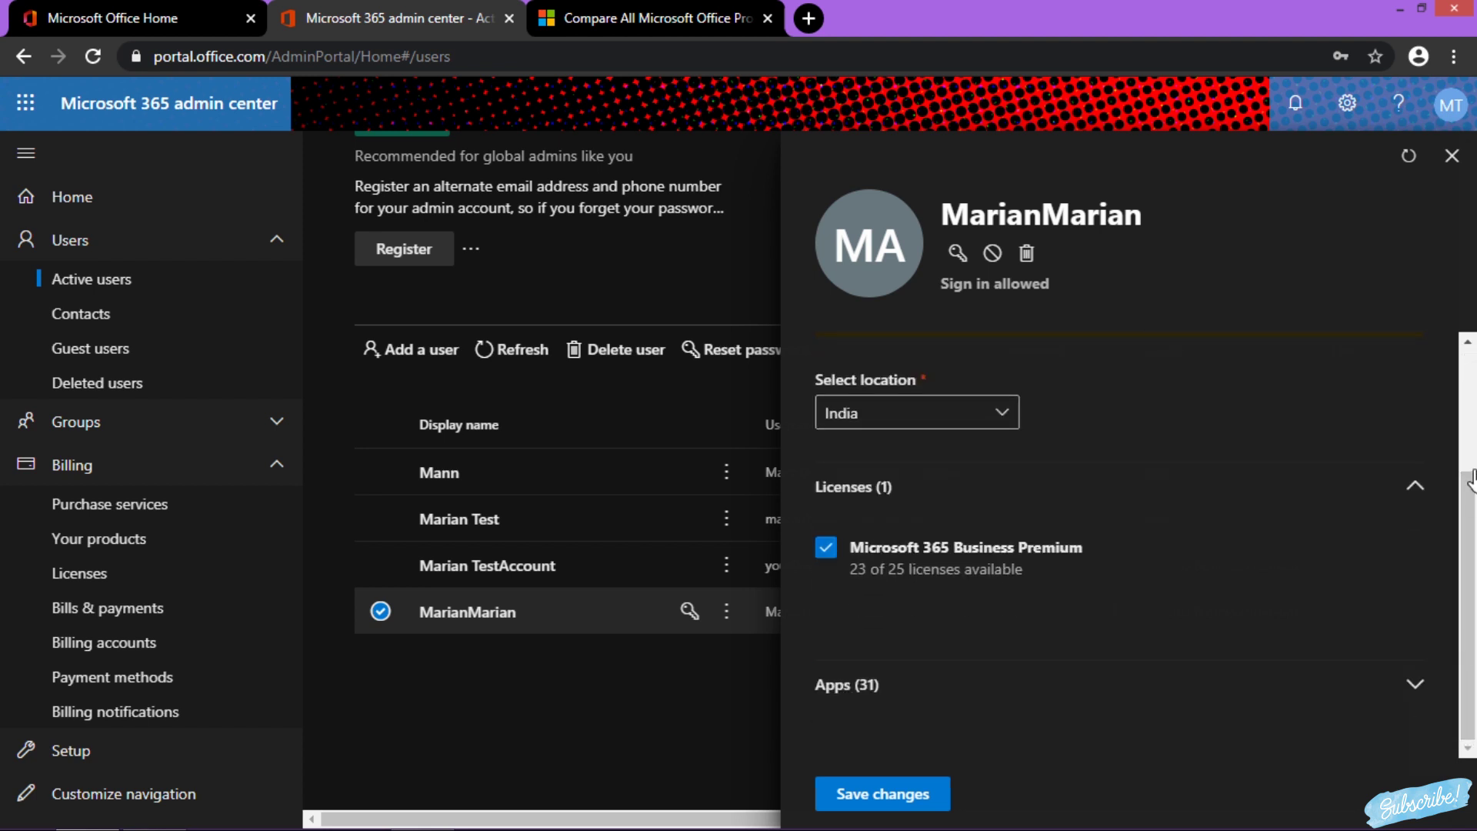
pyautogui.scroll(-2, 1470, 454)
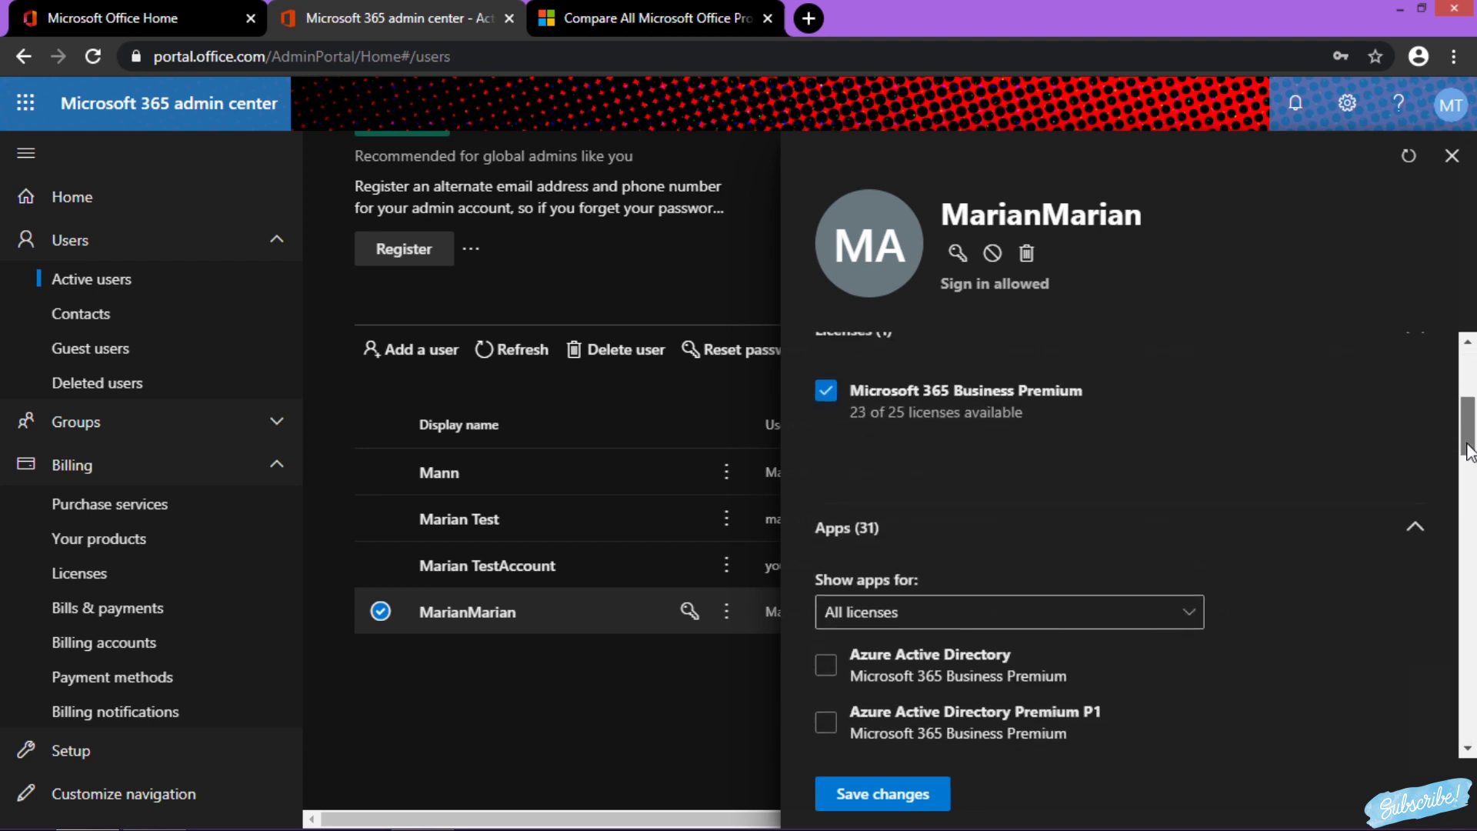
pyautogui.scroll(-3, 1469, 453)
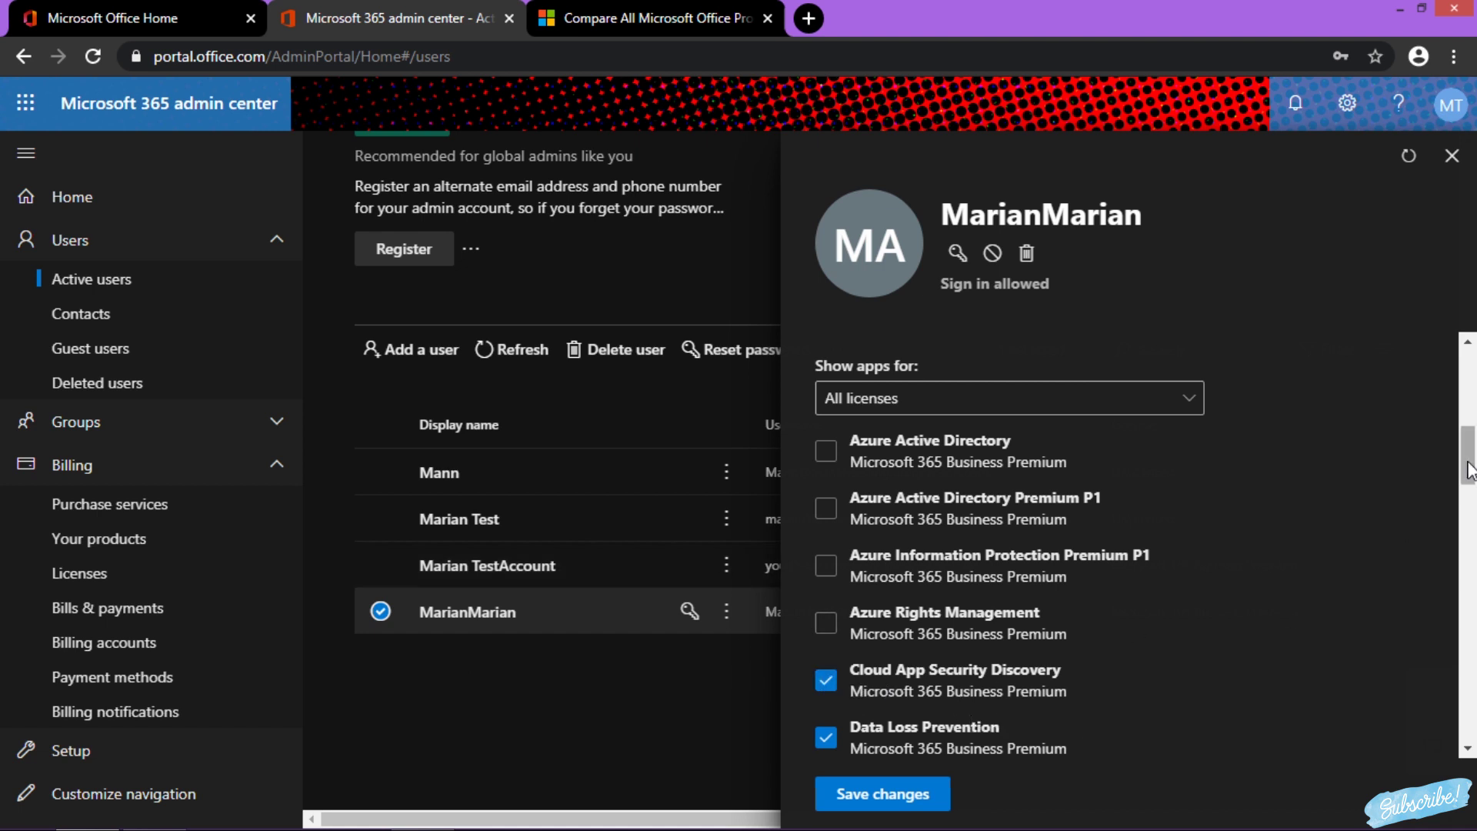
pyautogui.moveTo(1469, 471); pyautogui.dragTo(1469, 398)
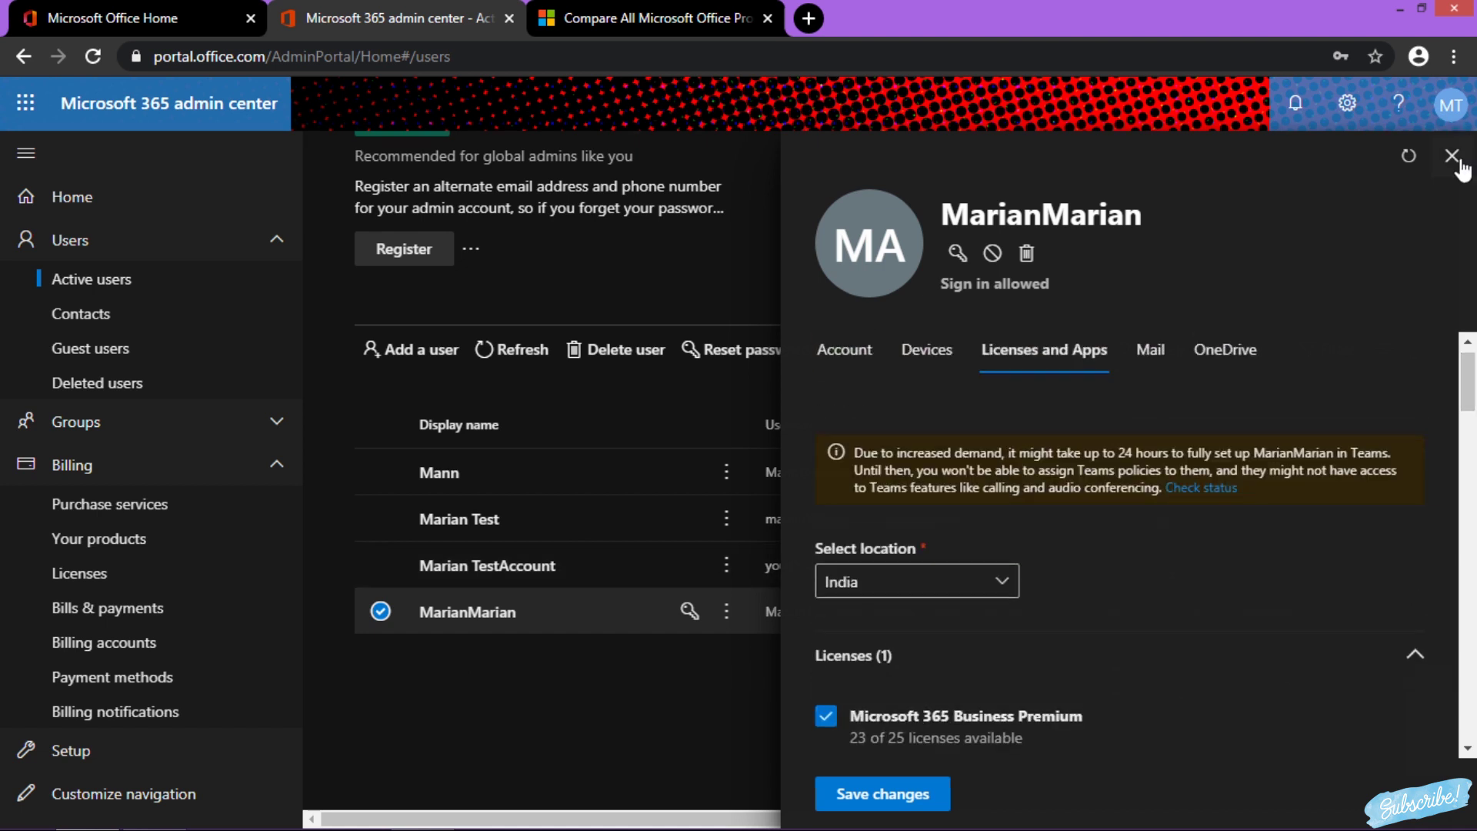